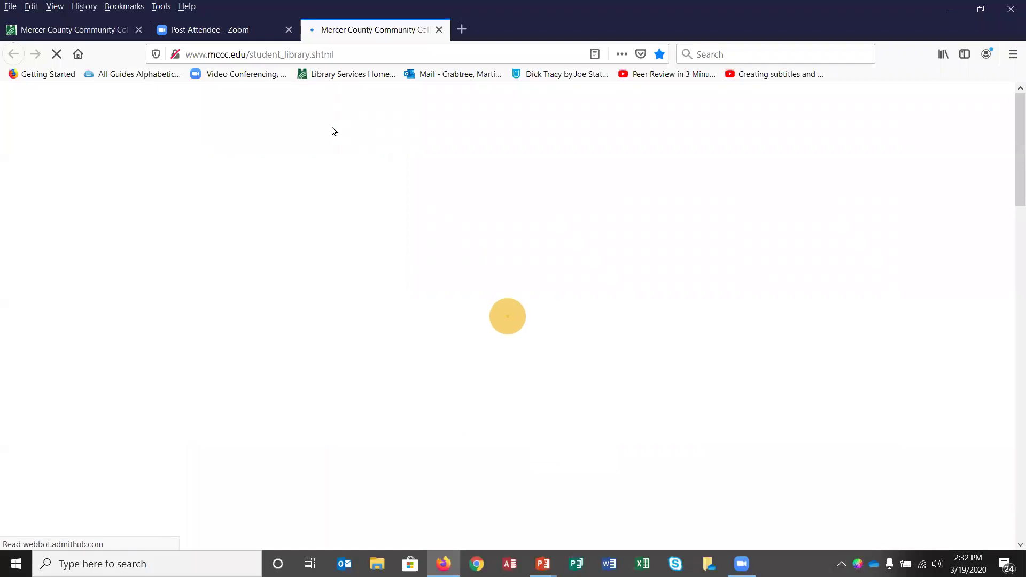
Step: Close the Zoom tab and chatbot greeting, then follow the E-brary (Ebook Central) link
left_click(288, 29)
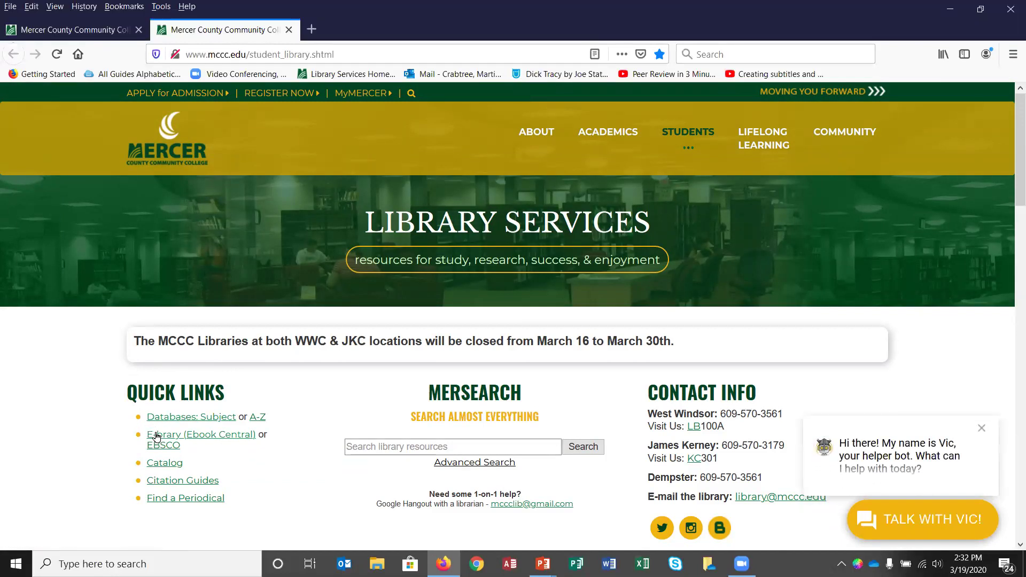
left_click(981, 428)
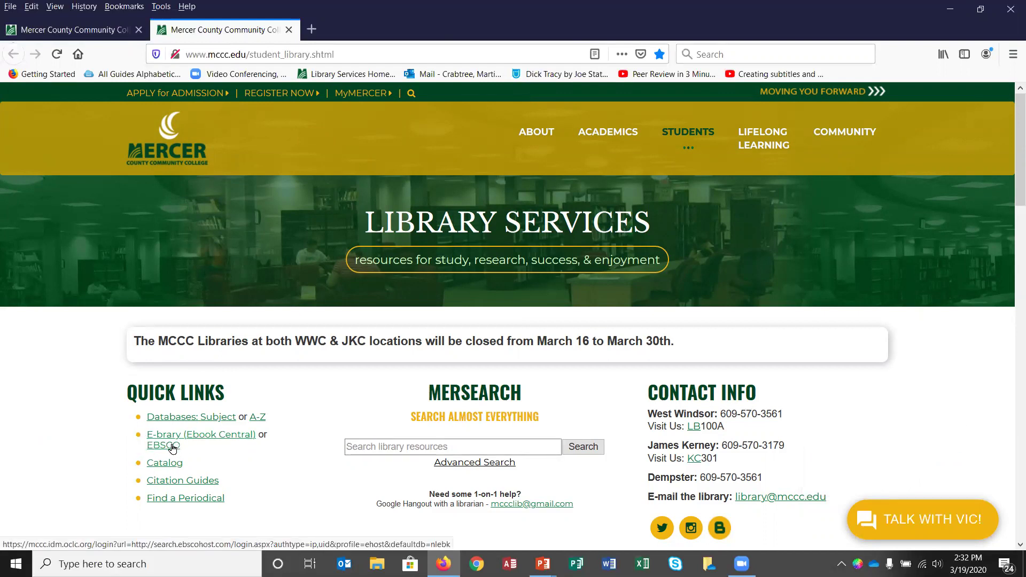
left_click(208, 437)
Step: Log in with the saved username and account password, declining to save the login
left_click(188, 375)
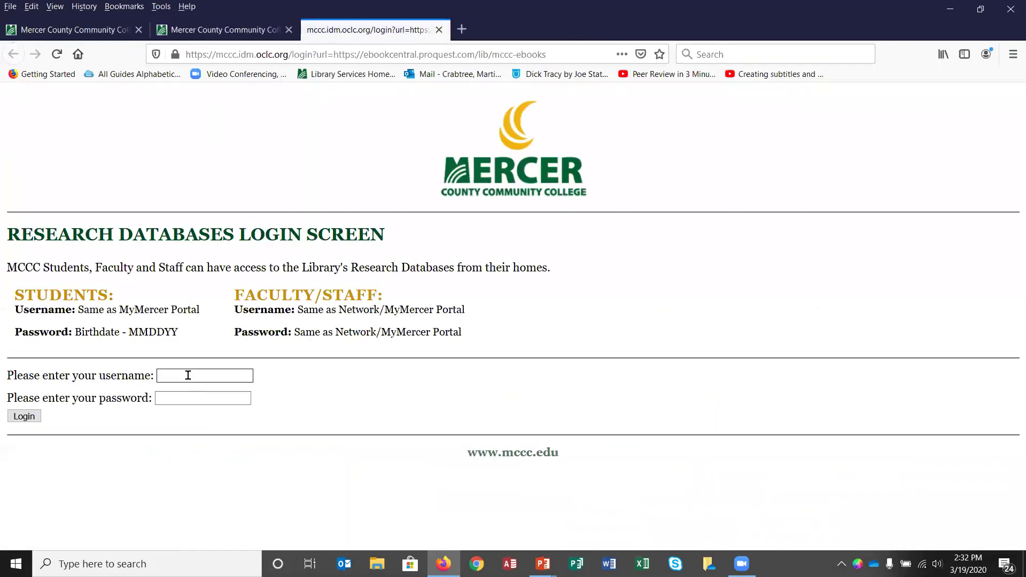
left_click(192, 392)
left_click(193, 396)
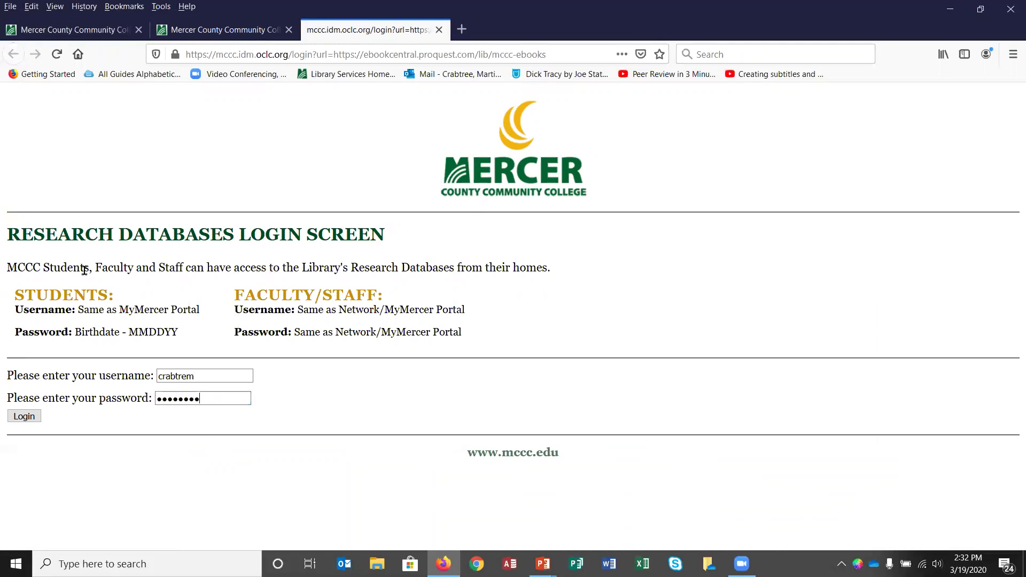
key("Return")
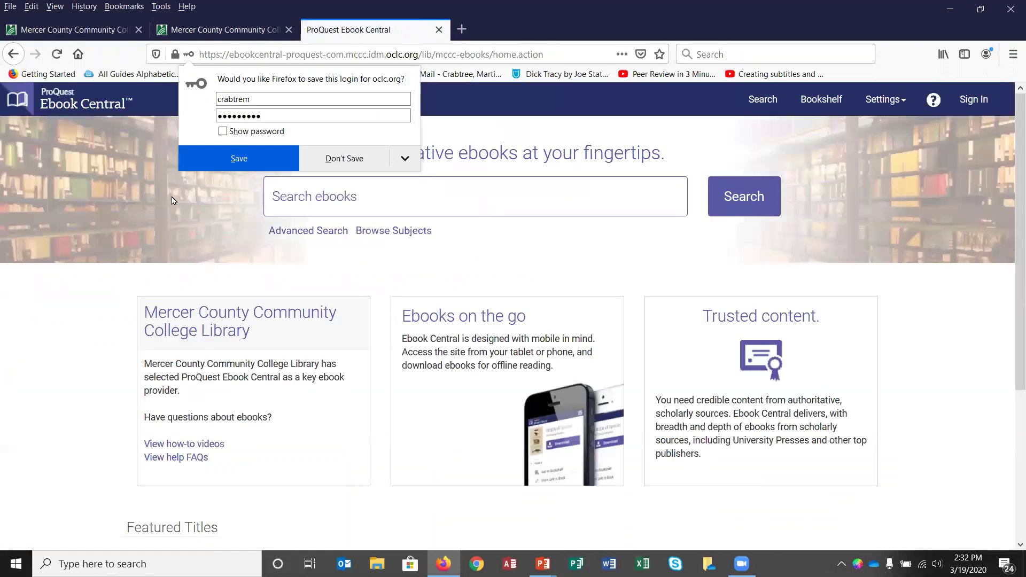
left_click(344, 158)
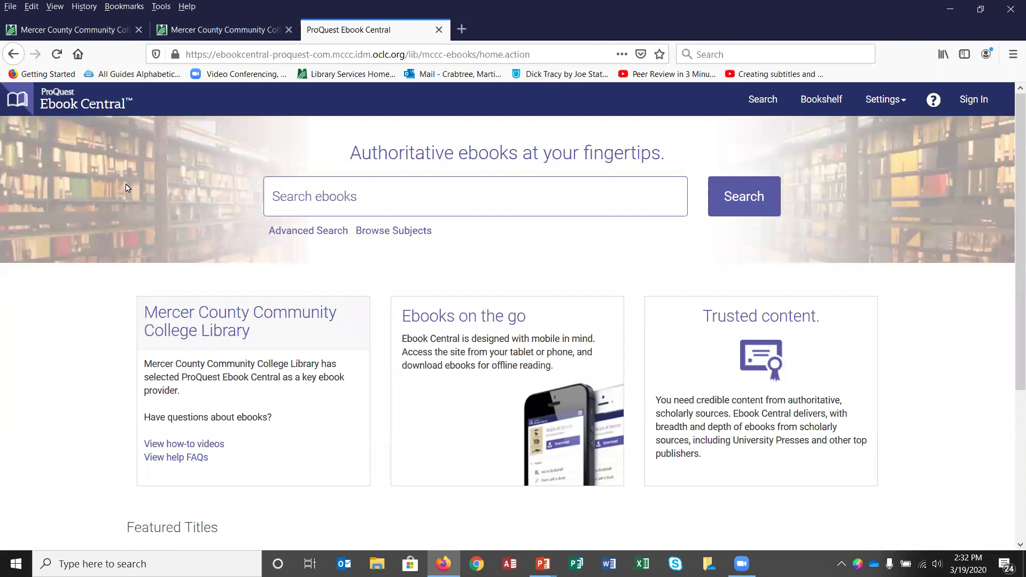
Step: Search the ebooks for women and "gender role" and society, returning 4144 books
left_click(374, 205)
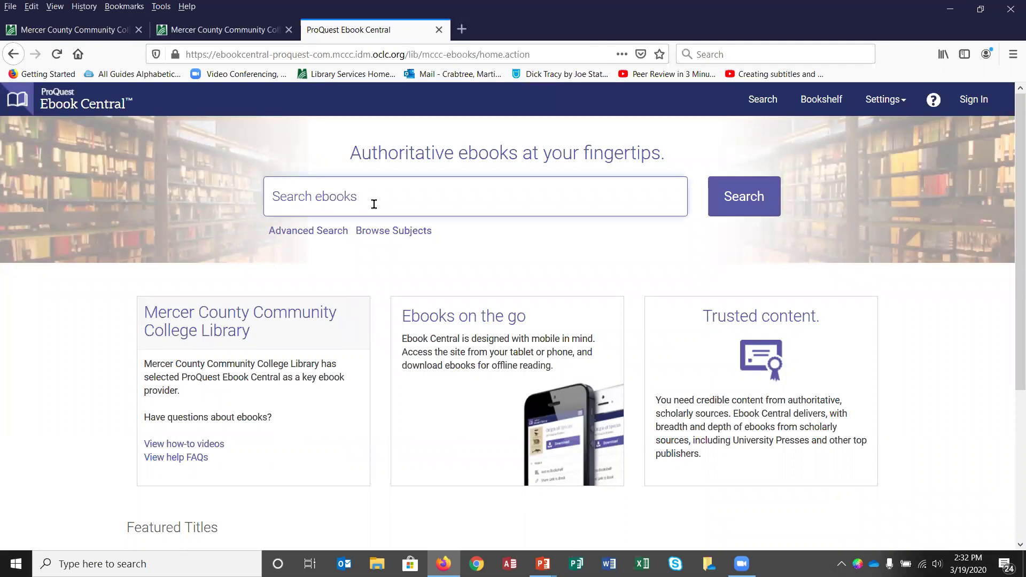
type("women and \"gender rol")
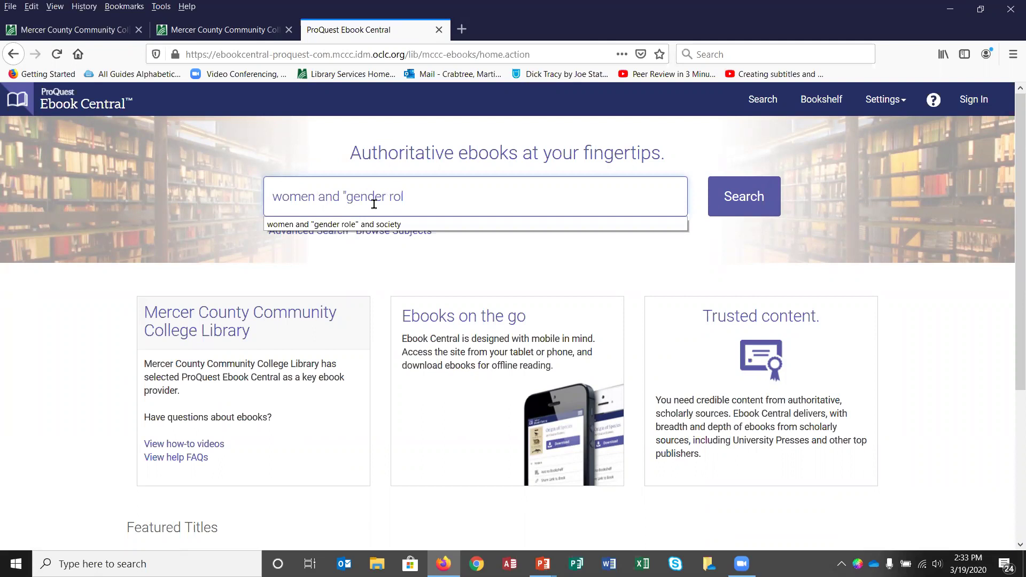
type("e\" and society")
left_click(511, 196)
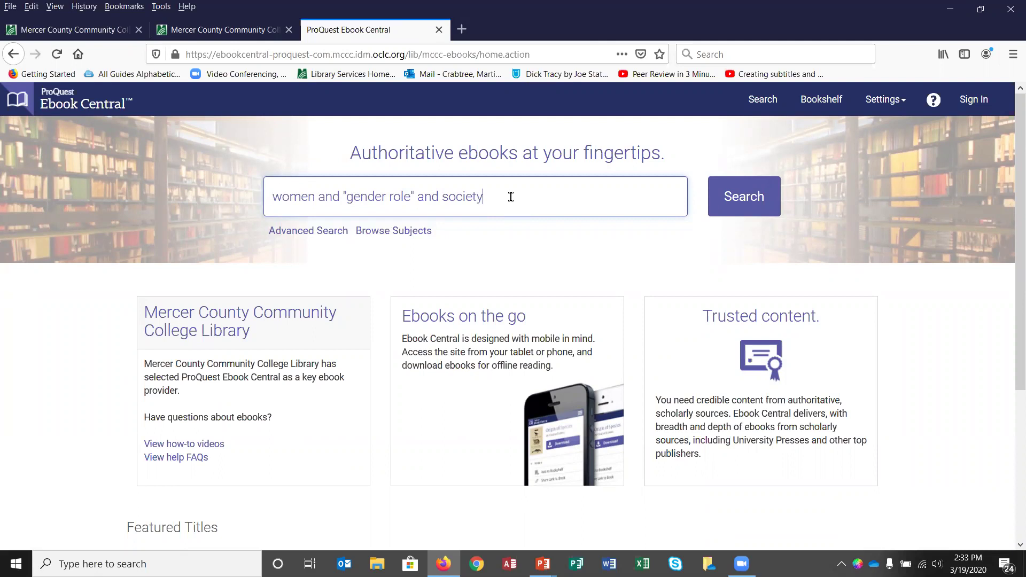
left_click(756, 195)
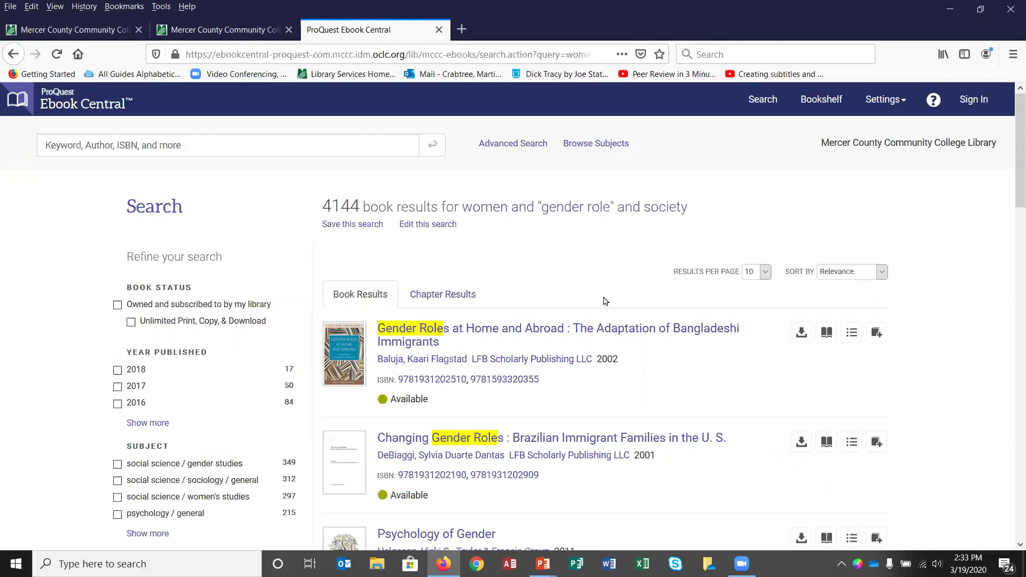
Step: Scroll the results and open the Psychology of Gender details page
scroll(605, 301, "down", 2)
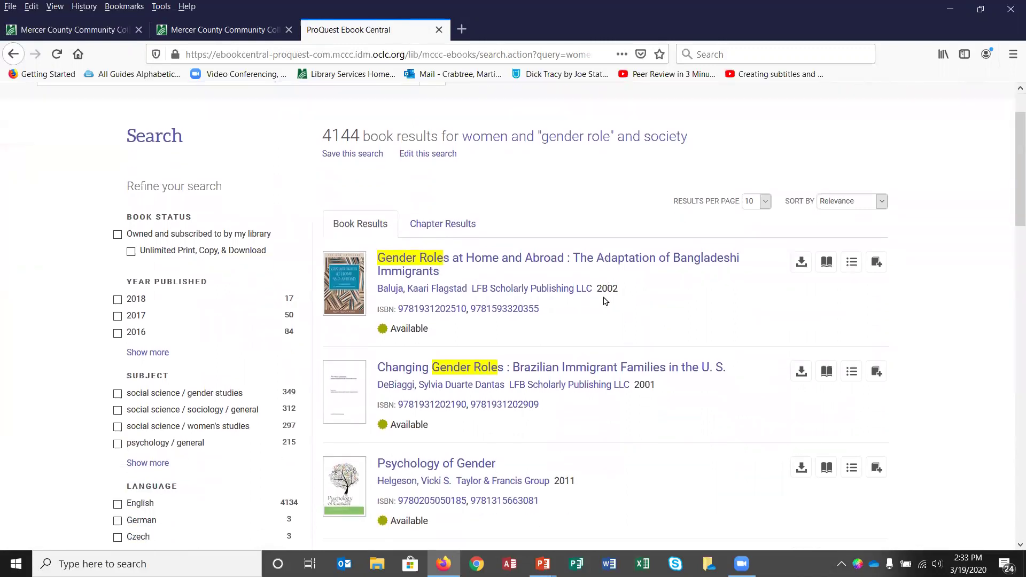
scroll(605, 299, "down", 2)
scroll(606, 297, "down", 2)
scroll(608, 297, "down", 1)
scroll(608, 298, "down", 1)
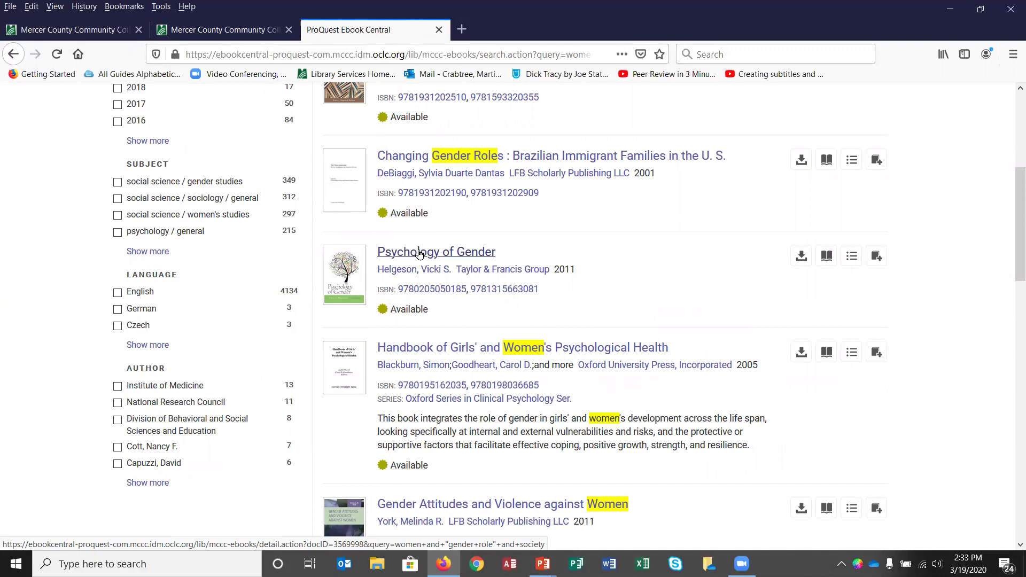
left_click(419, 254)
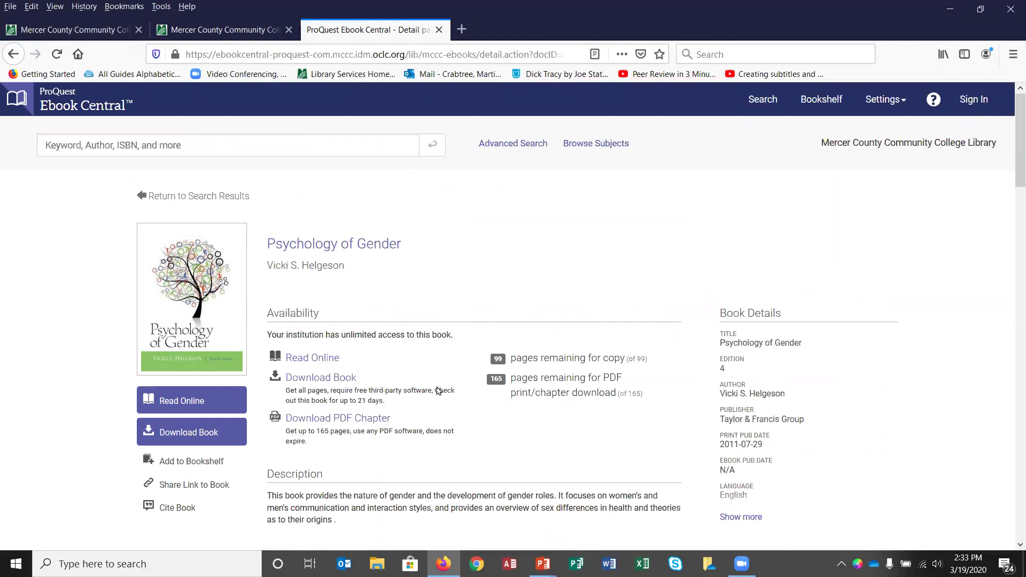
Step: Review the Table of Contents, then open Psychology of Gender with Read Online
scroll(437, 391, "down", 6)
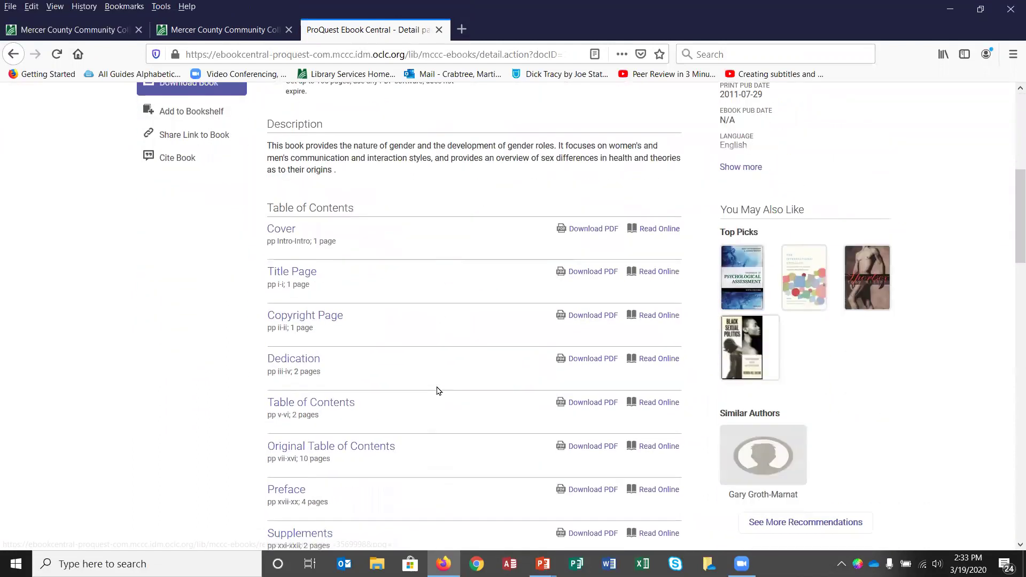
scroll(438, 391, "down", 1)
scroll(438, 390, "down", 5)
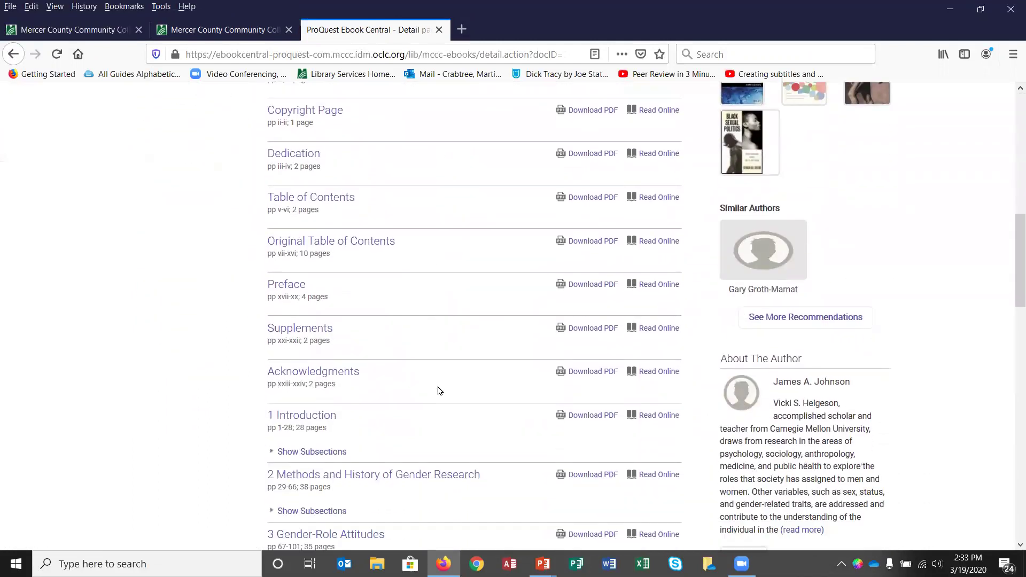
scroll(438, 391, "down", 2)
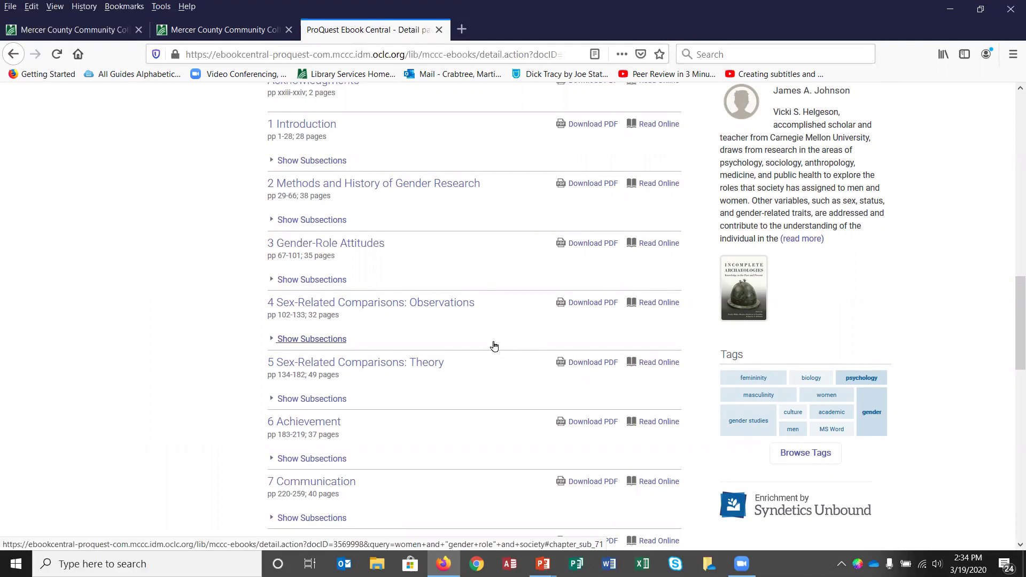
scroll(494, 346, "up", 10)
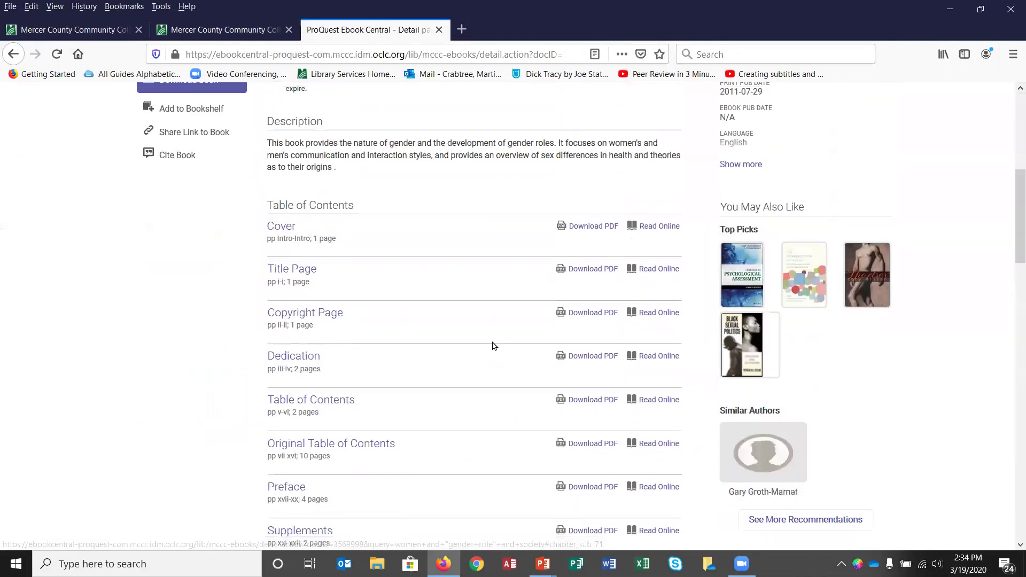
scroll(494, 346, "up", 4)
scroll(557, 350, "down", 1)
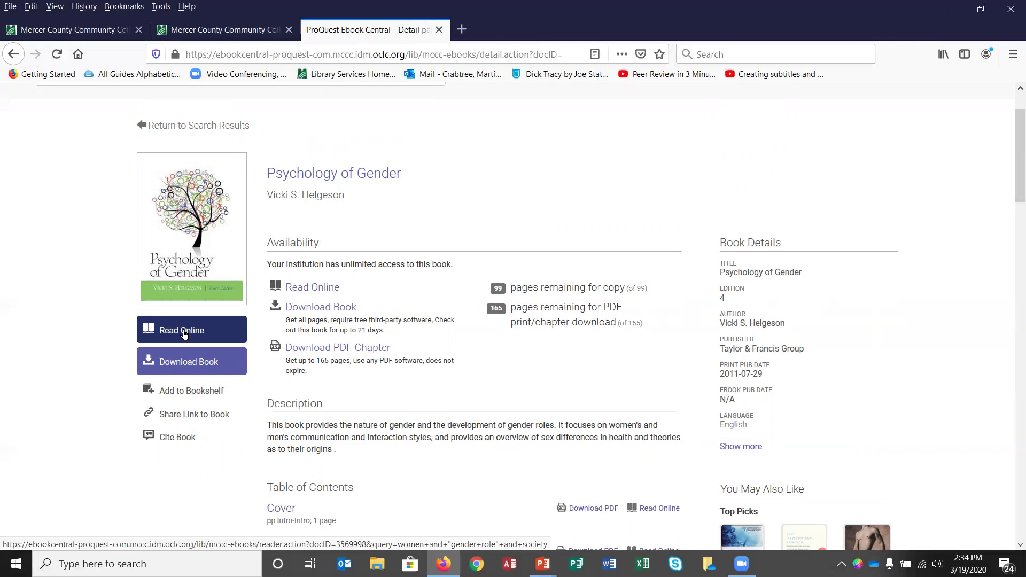
left_click(183, 332)
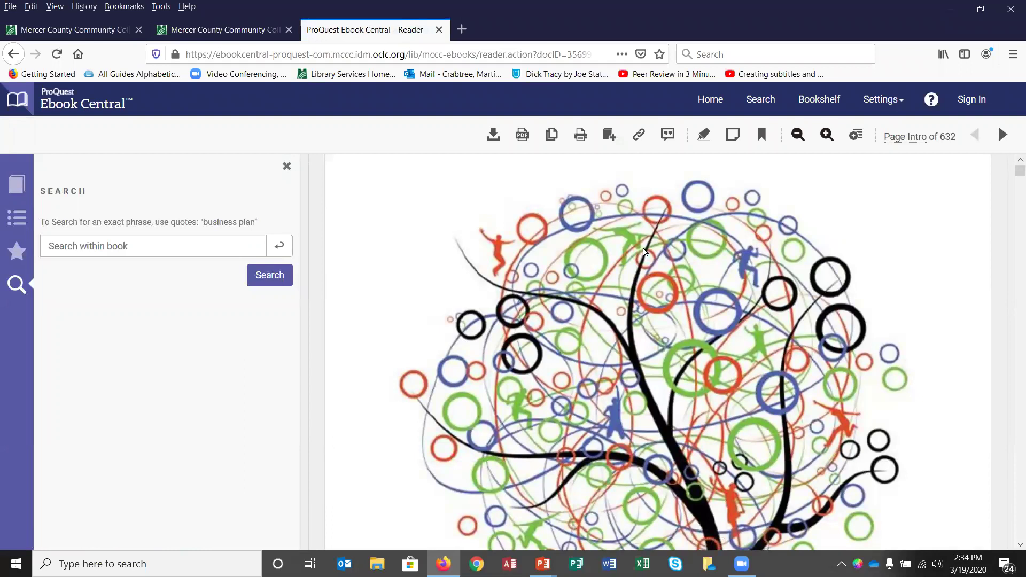
Step: Fit the page to the reader and bring the top of page 133 into view with search hits highlighted
left_click(798, 135)
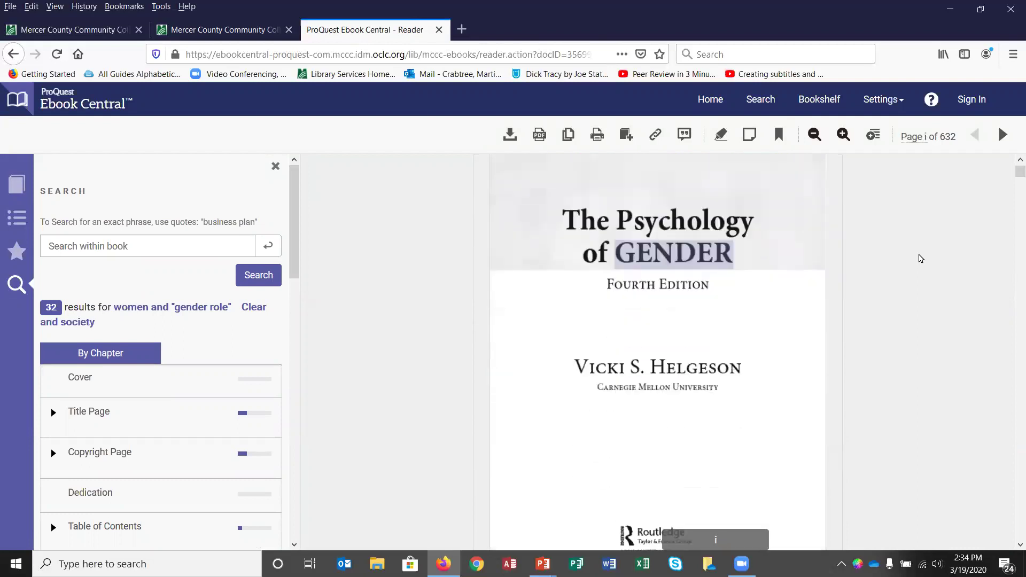
scroll(920, 258, "down", 6)
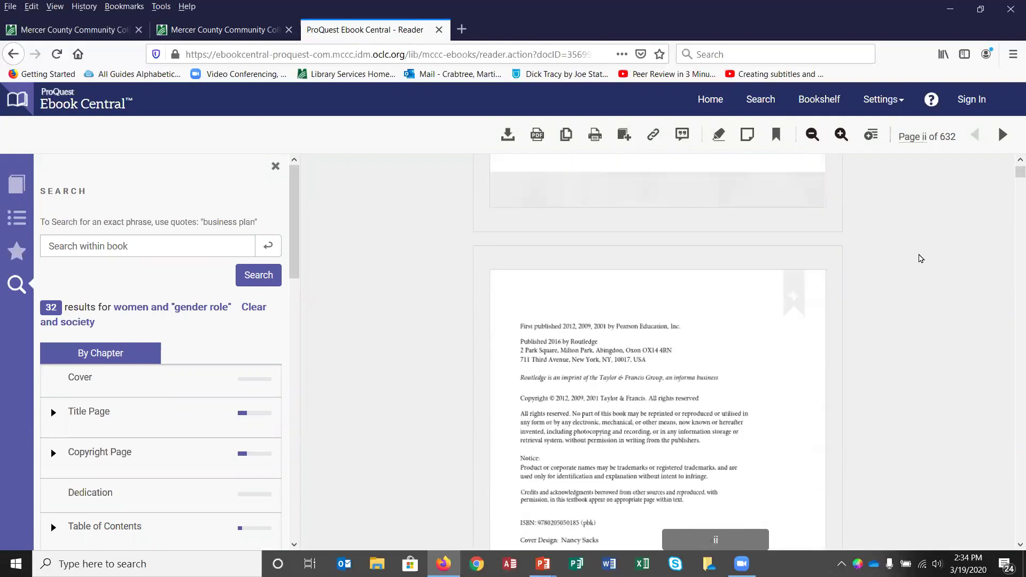
scroll(921, 258, "down", 3)
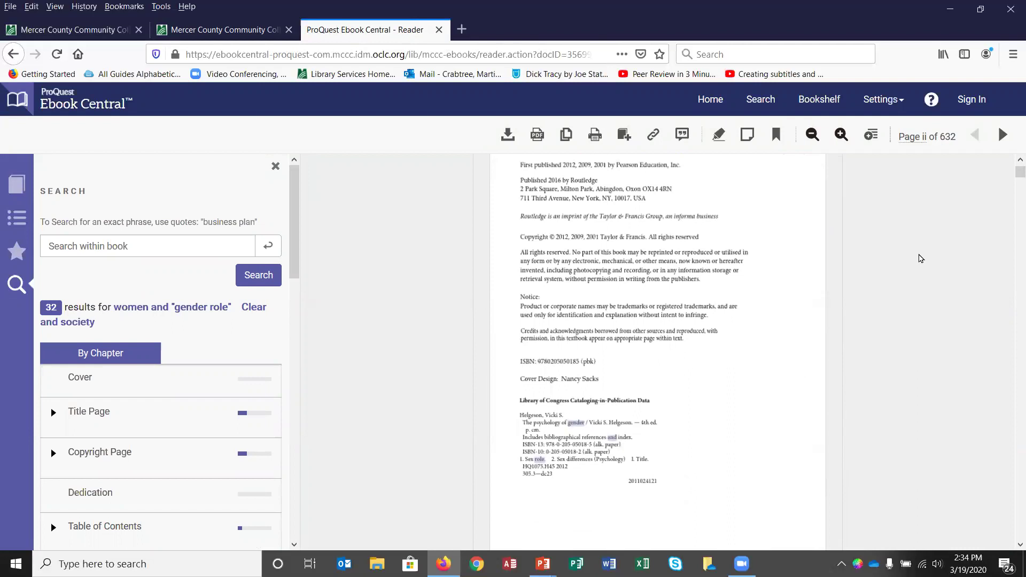
scroll(742, 273, "down", 5)
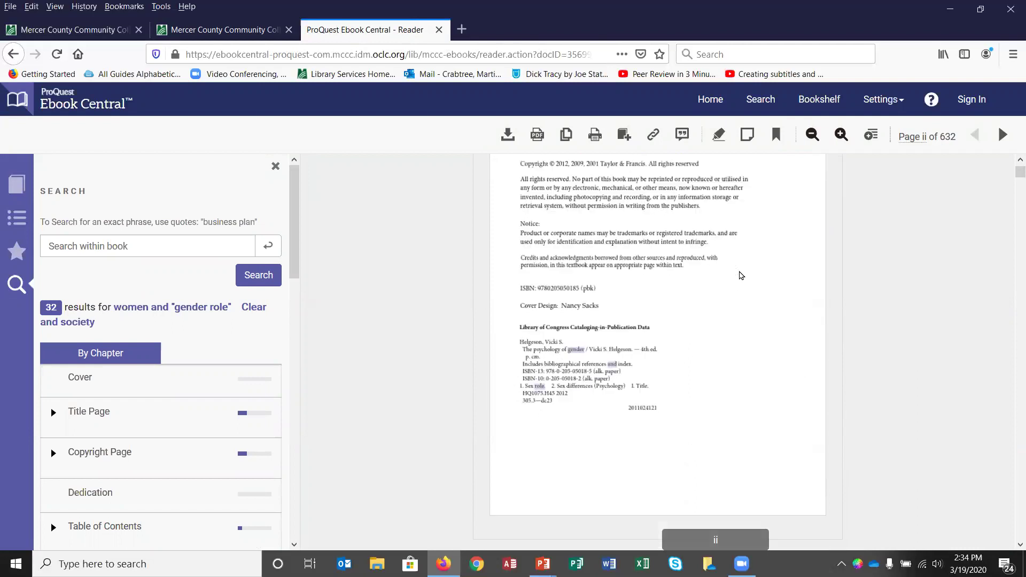
left_click_drag(1020, 174, 1020, 258)
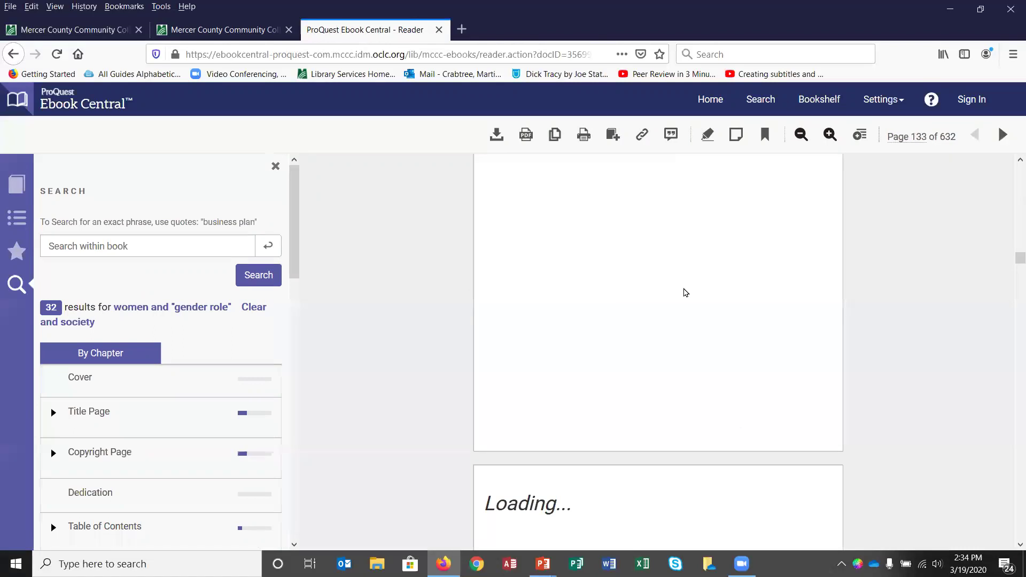
scroll(677, 307, "up", 6)
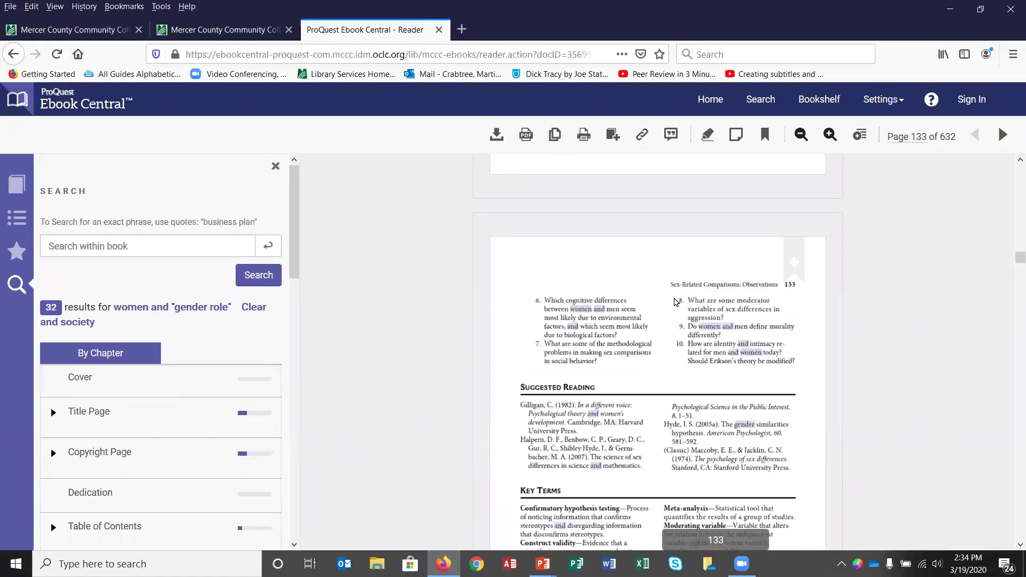
left_click_drag(298, 259, 302, 385)
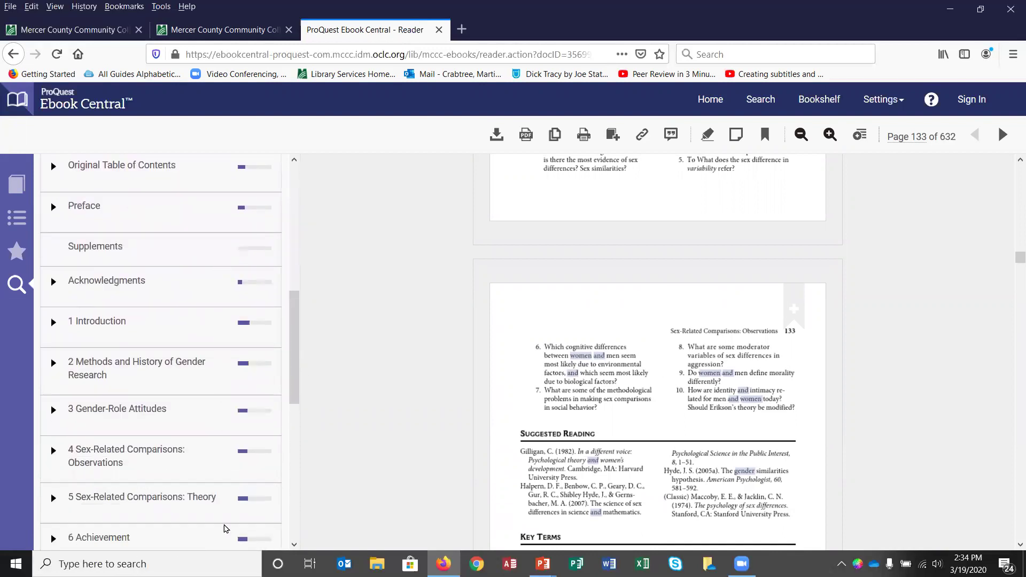
left_click_drag(296, 377, 296, 222)
left_click(118, 246)
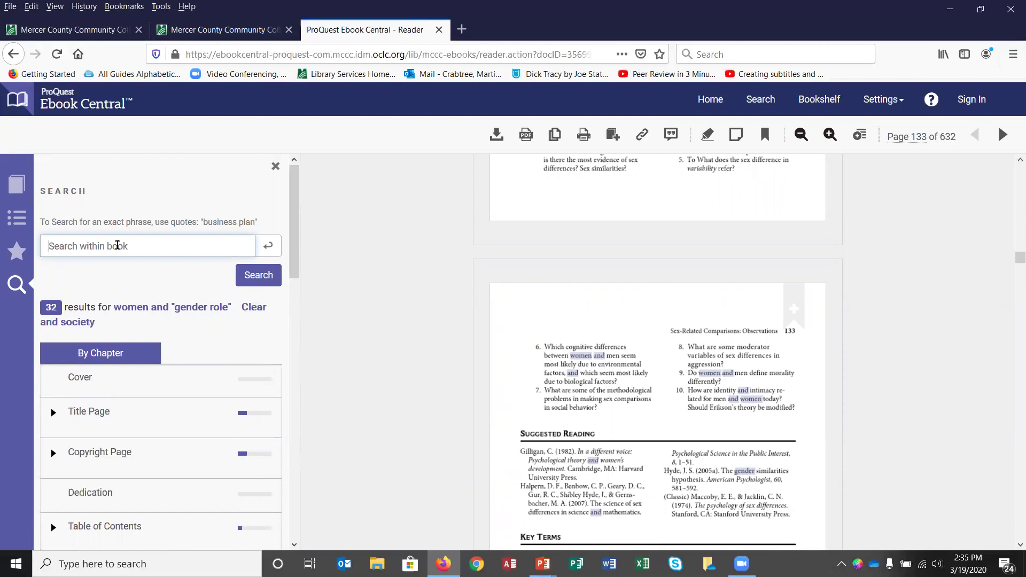
Step: Search the book for 'mother' and jump to the chapter 2 match on page 36
type("mother")
left_click(255, 275)
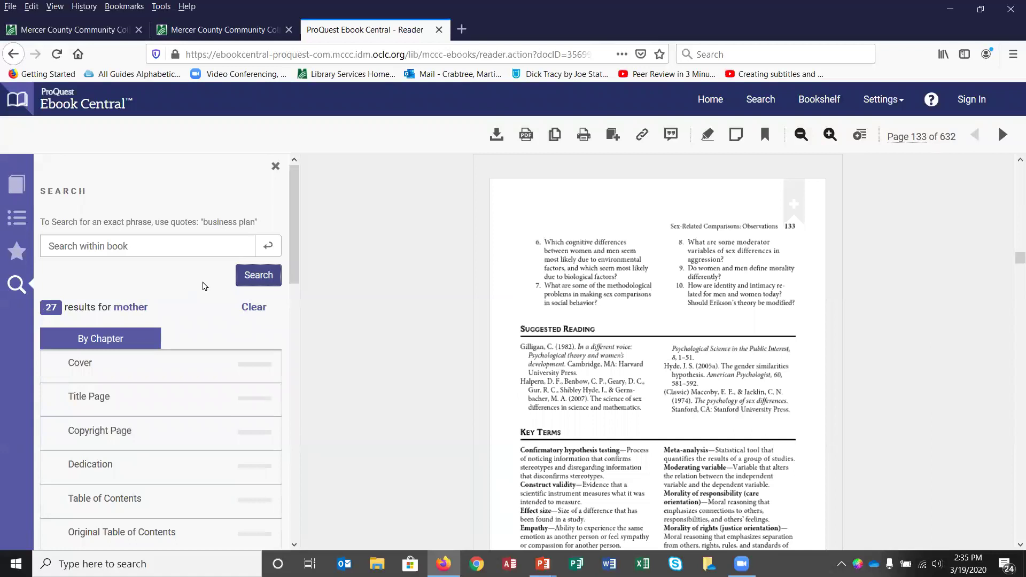
scroll(204, 286, "down", 6)
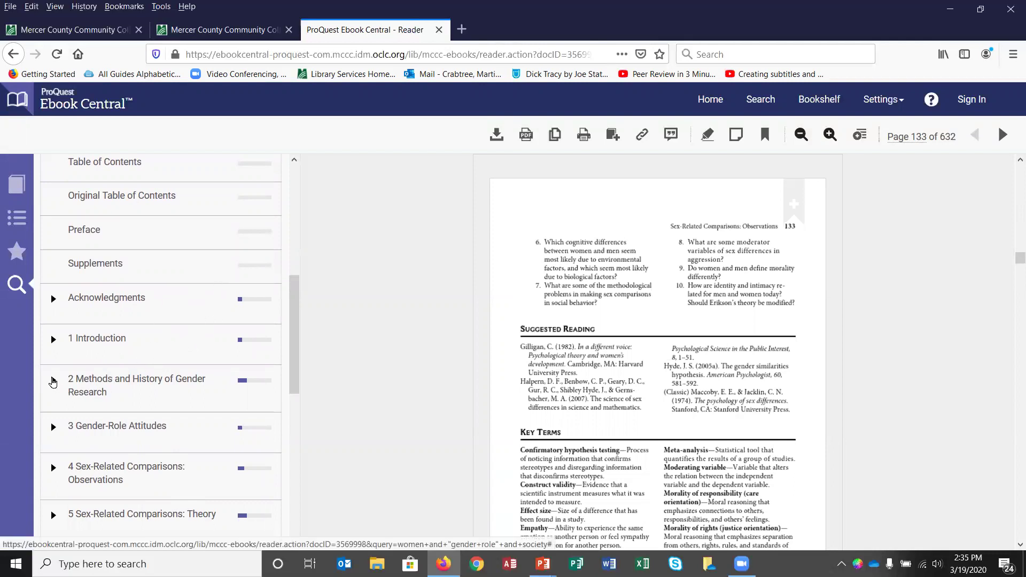
left_click(53, 381)
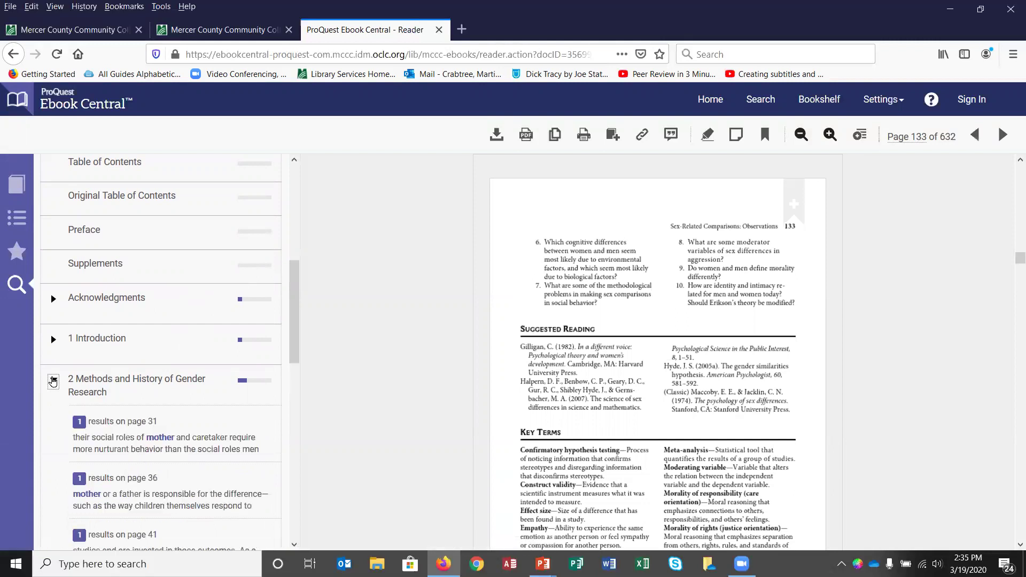
scroll(52, 380, "down", 3)
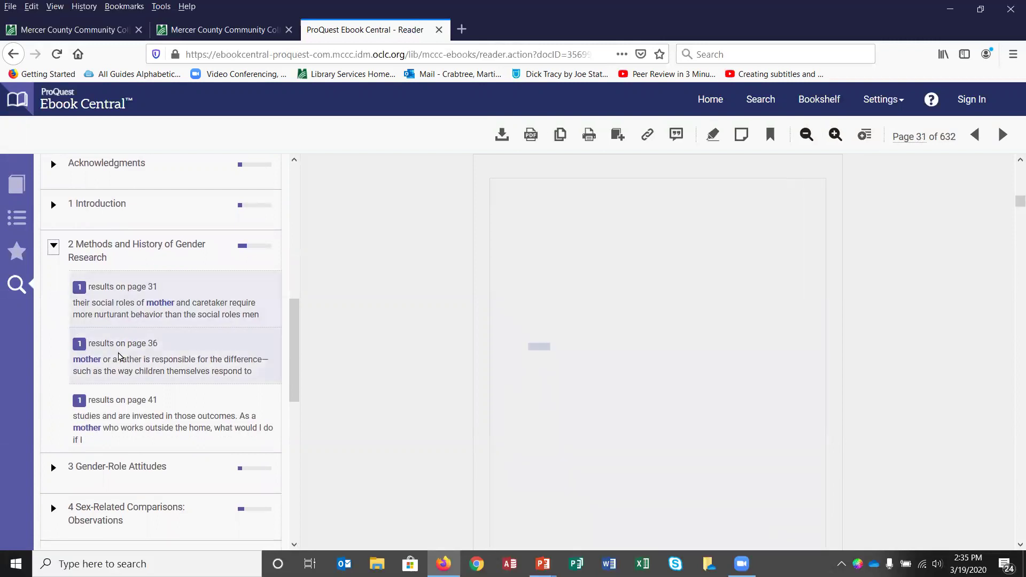
left_click(119, 357)
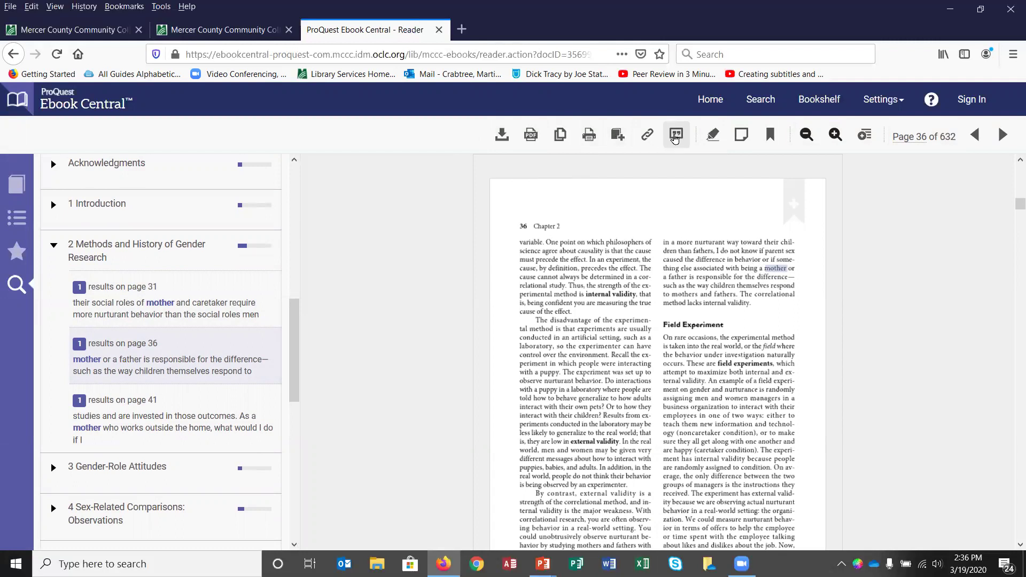
Step: View the book's citation in APA format, close it, and go to the Sign In page
left_click(675, 136)
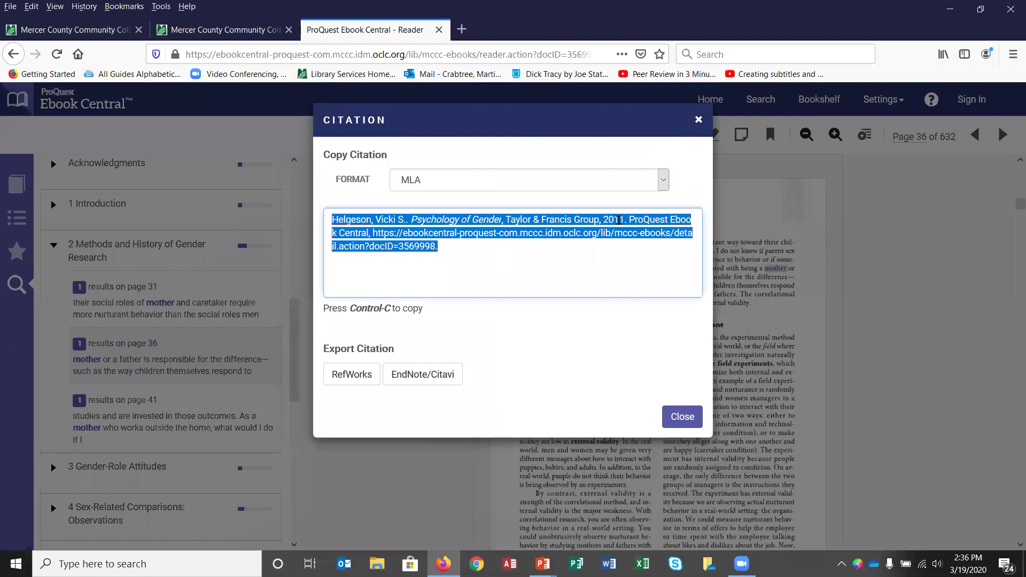
left_click(531, 252)
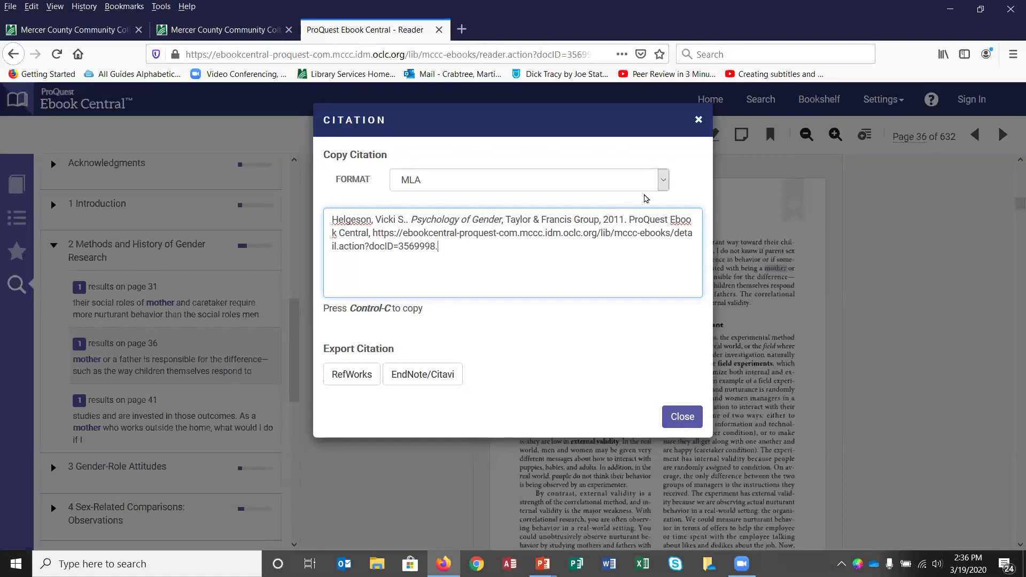
left_click(663, 184)
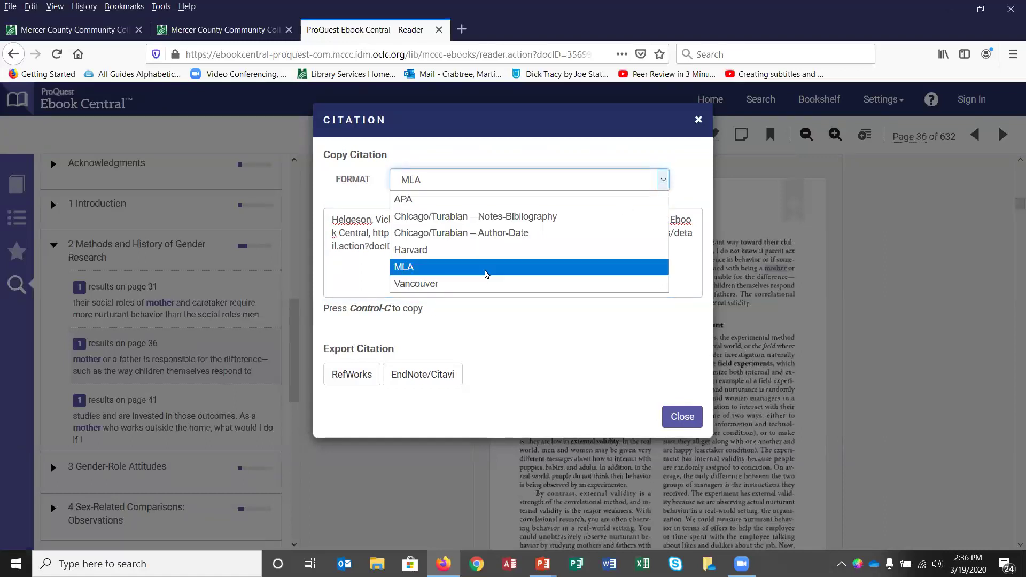
left_click(450, 207)
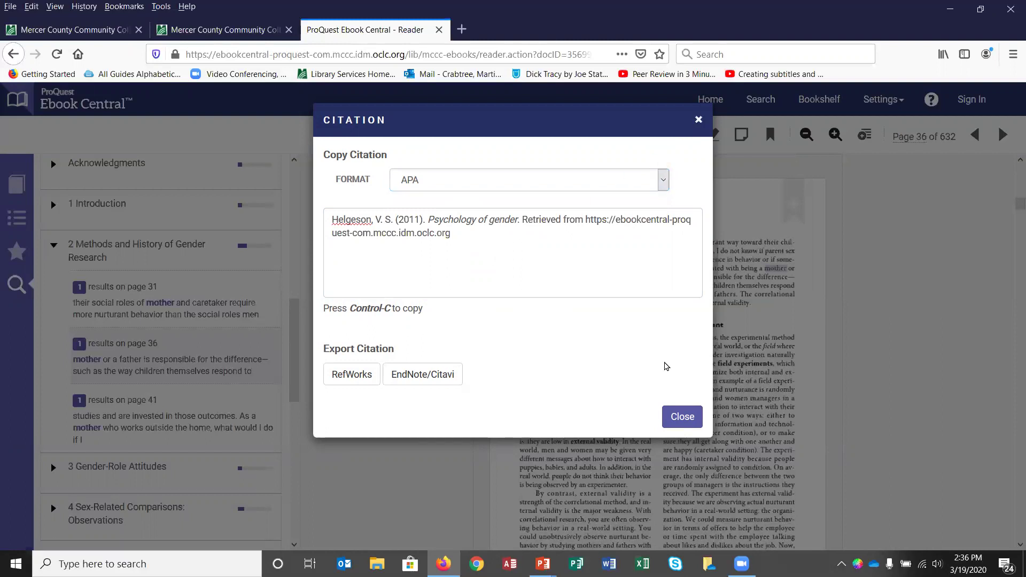
left_click(683, 417)
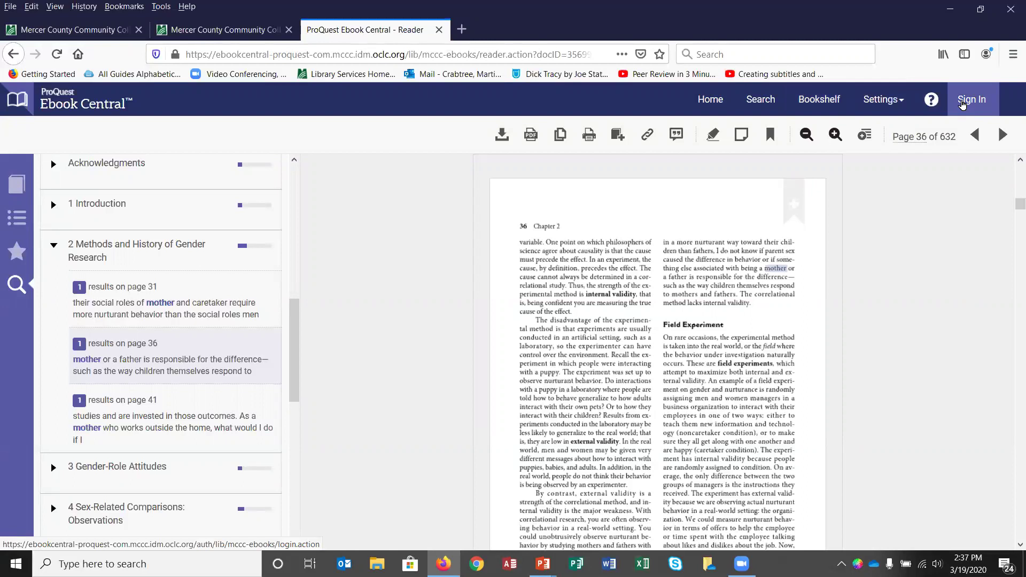
left_click(971, 103)
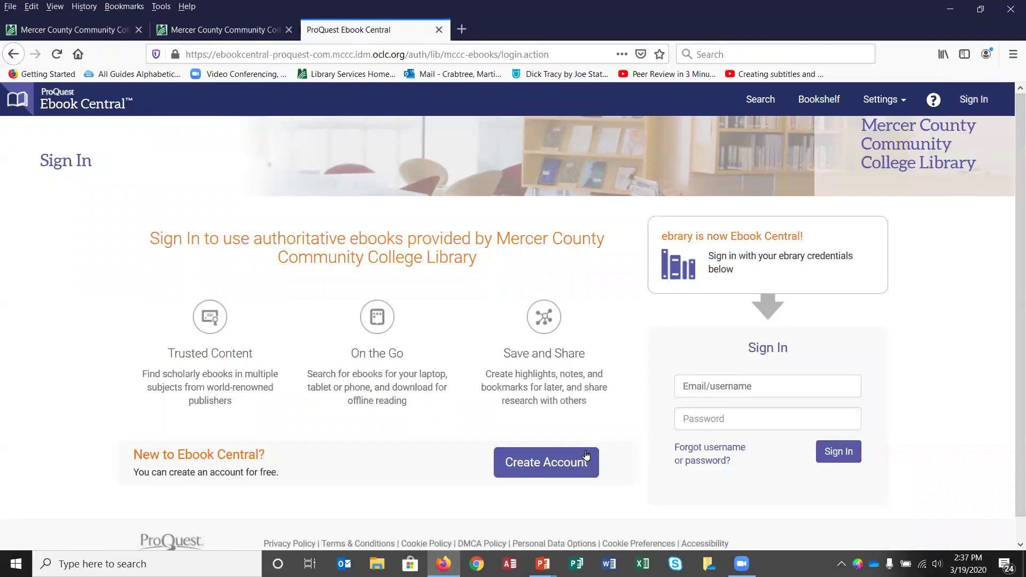
Step: Sign in with the account e-mail and password, declining Firefox's offer to save the login
left_click(551, 465)
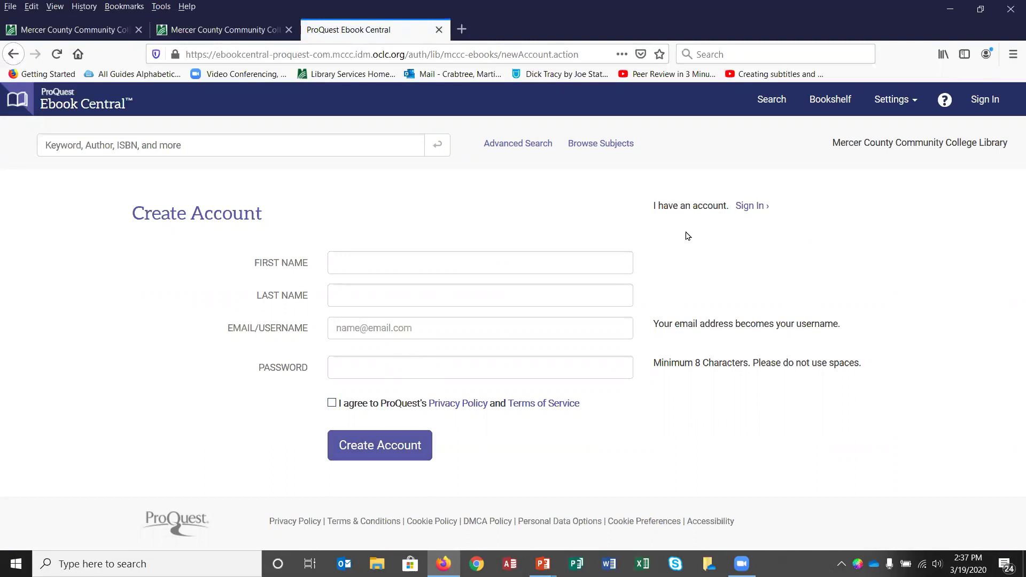
left_click(751, 206)
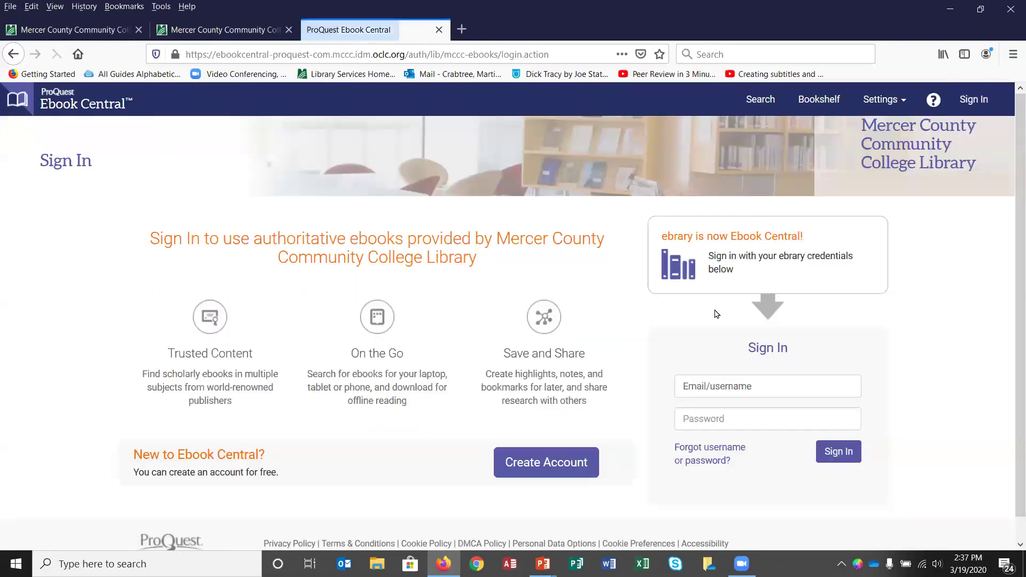
left_click(716, 387)
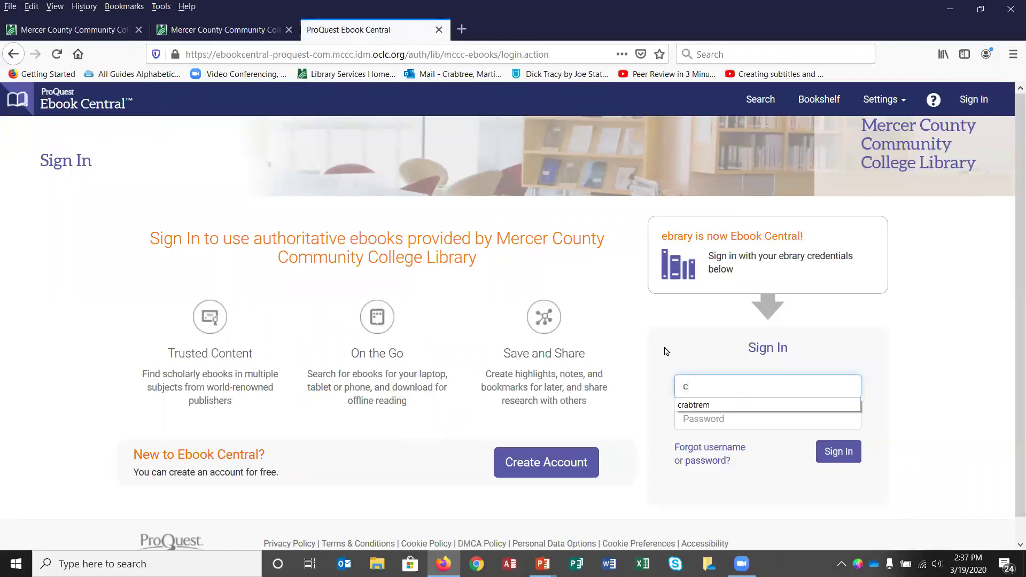
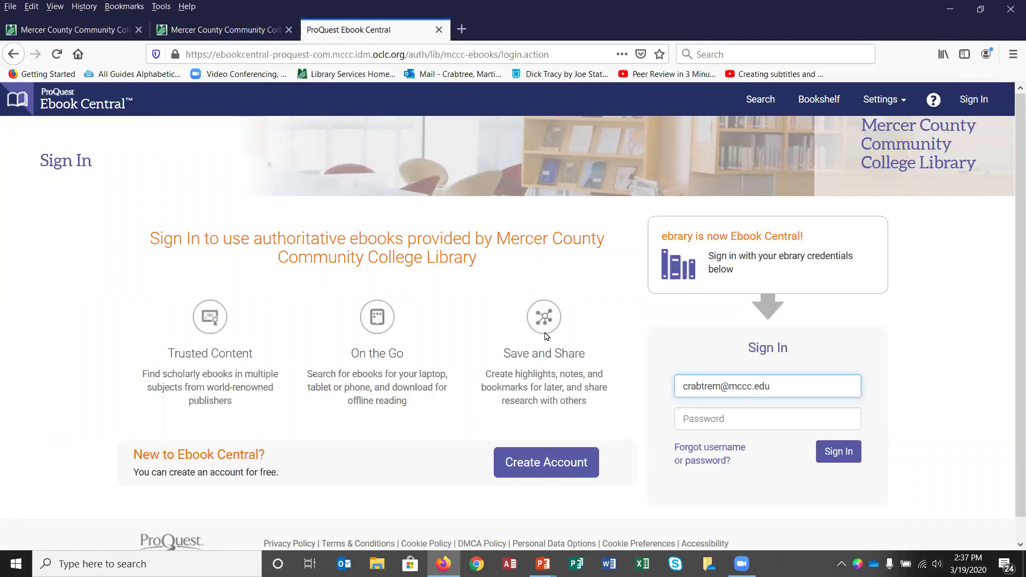
left_click(693, 422)
type("*")
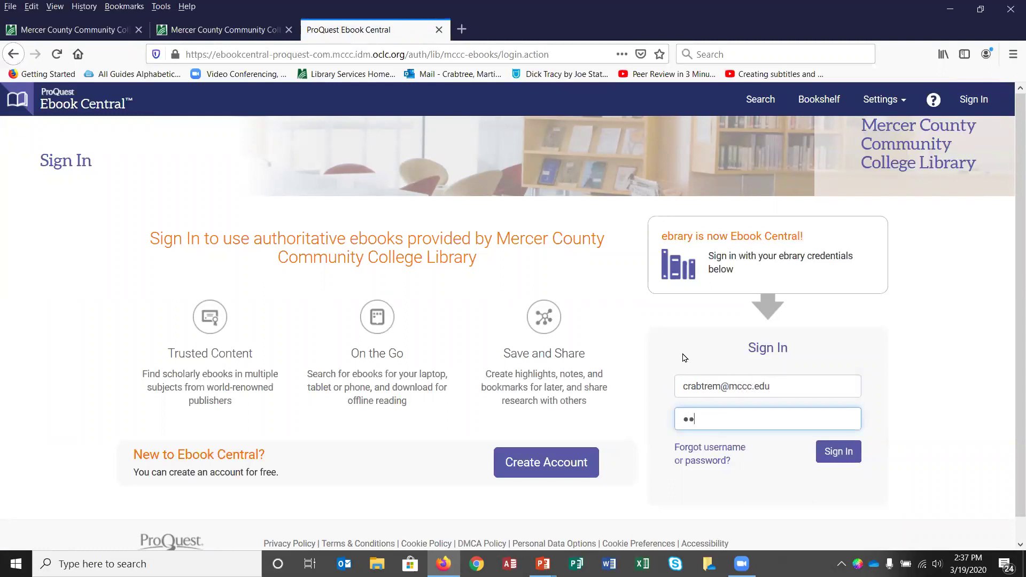
type("********")
left_click(845, 459)
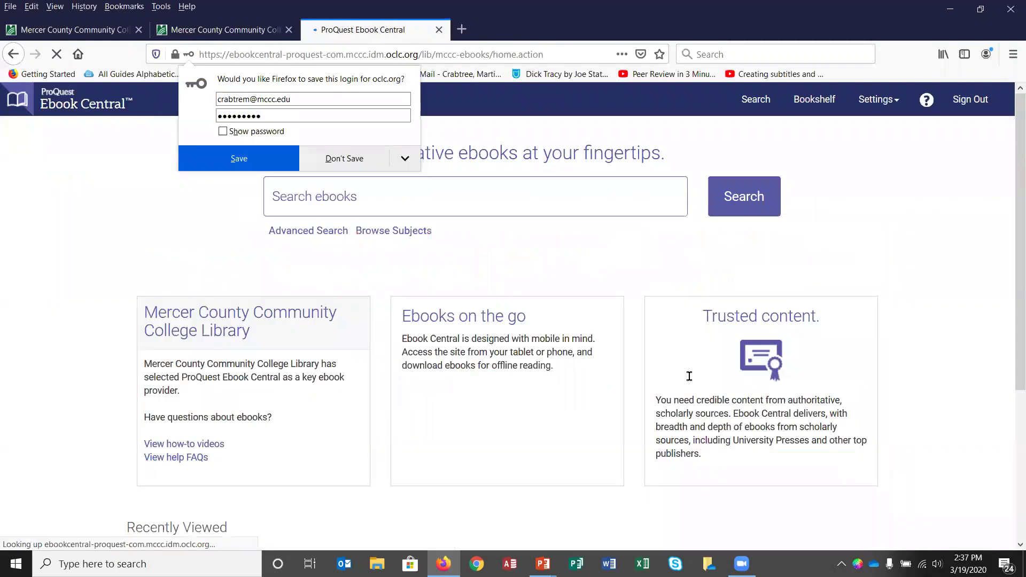
left_click(348, 158)
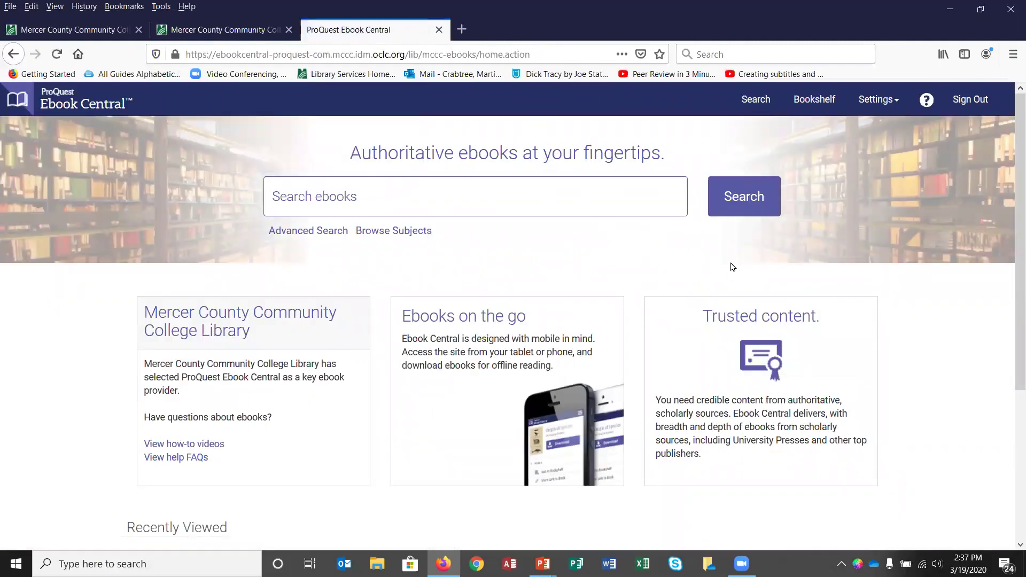
Step: Rerun the earlier search for women and "gender role" and society
left_click(313, 195)
right_click(313, 195)
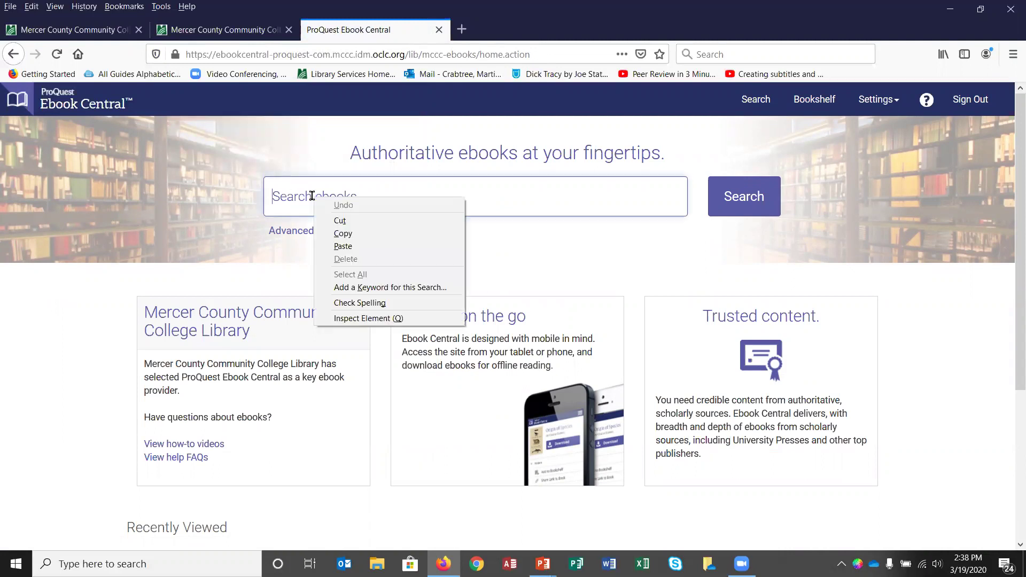
left_click(313, 195)
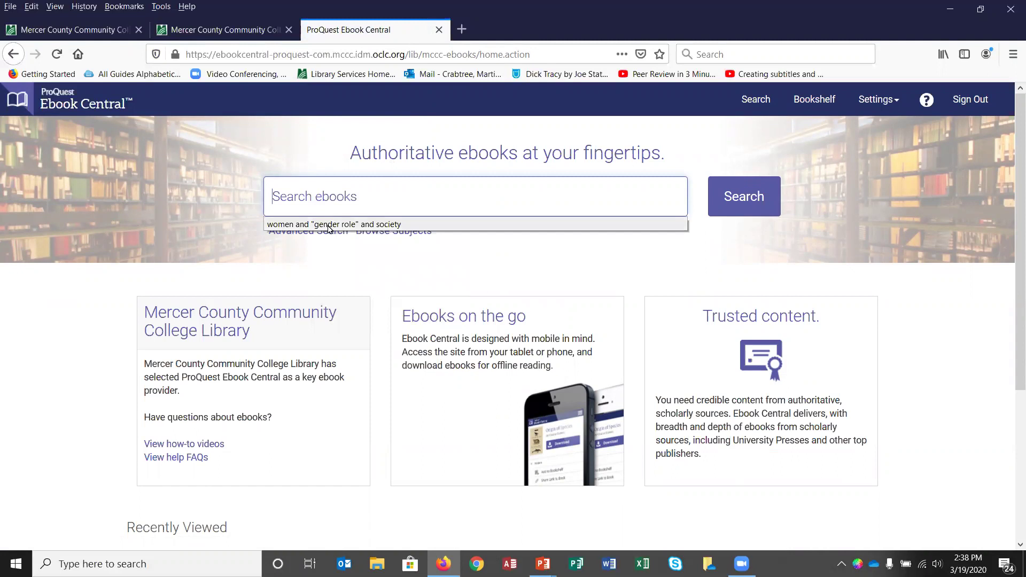
left_click(481, 224)
key("Return")
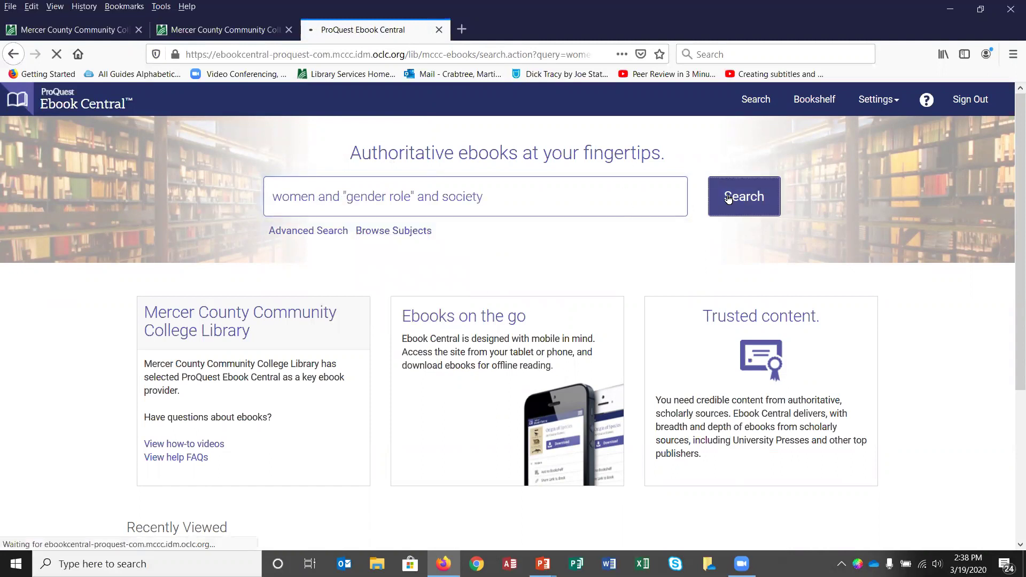
Step: Open Psychology of Gender in the online reader and add it to the Bookshelf
scroll(417, 300, "down", 5)
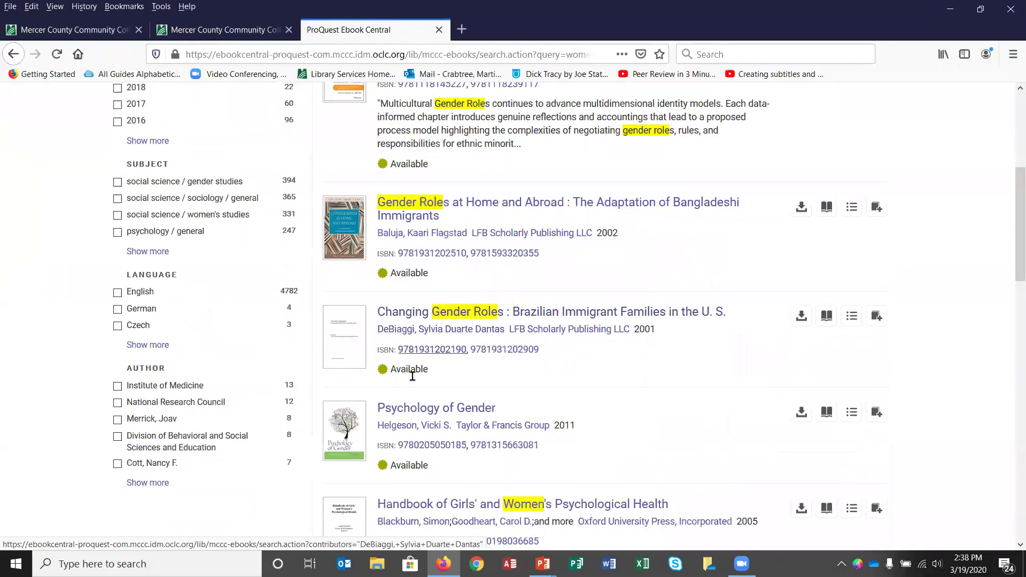
left_click(417, 408)
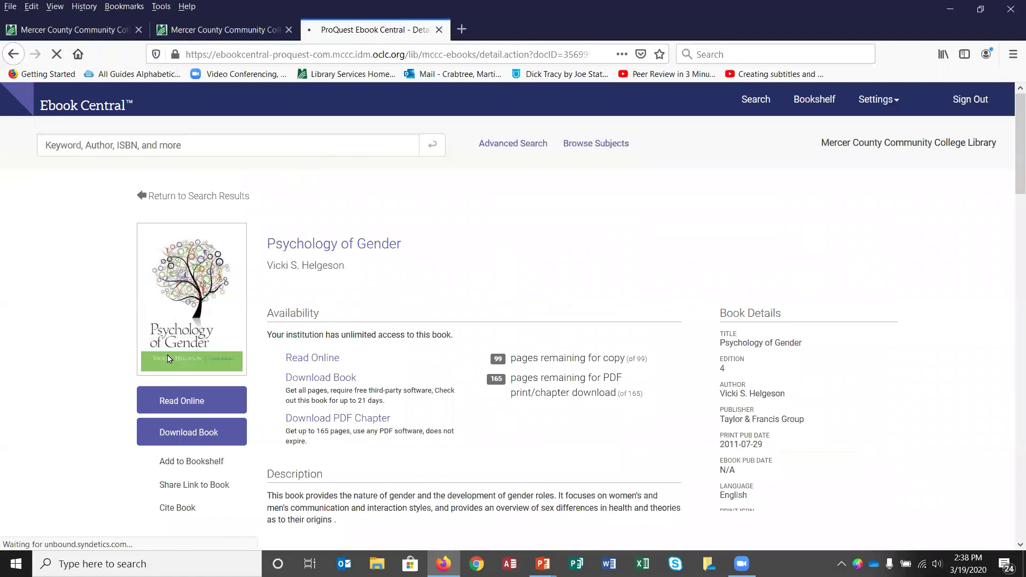
left_click(178, 405)
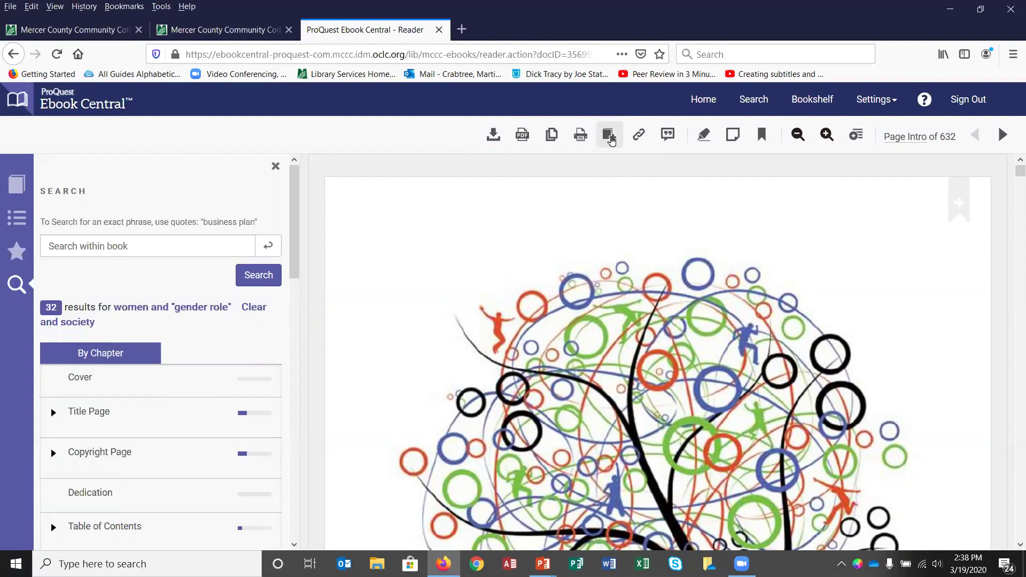
left_click(610, 134)
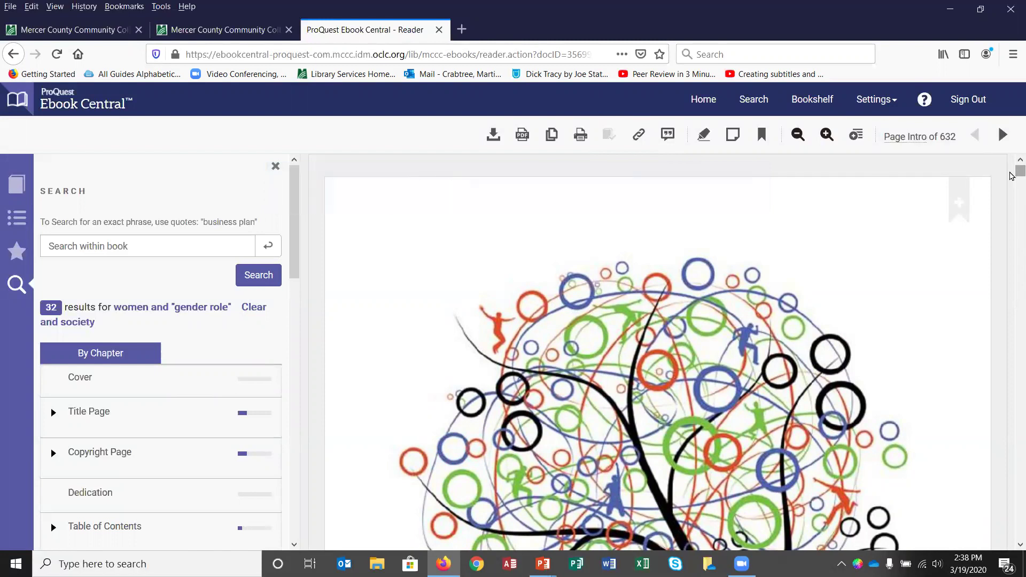
Step: Highlight the passage at the bottom of page 248's right column in pink
scroll(1011, 175, "down", 3)
left_click_drag(1012, 176, 1011, 329)
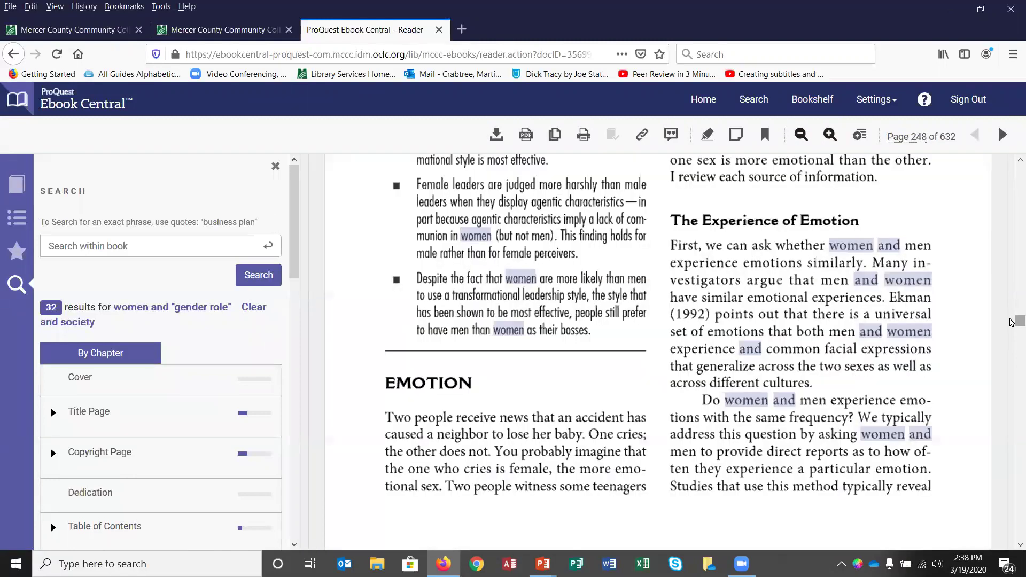
left_click_drag(703, 396, 918, 487)
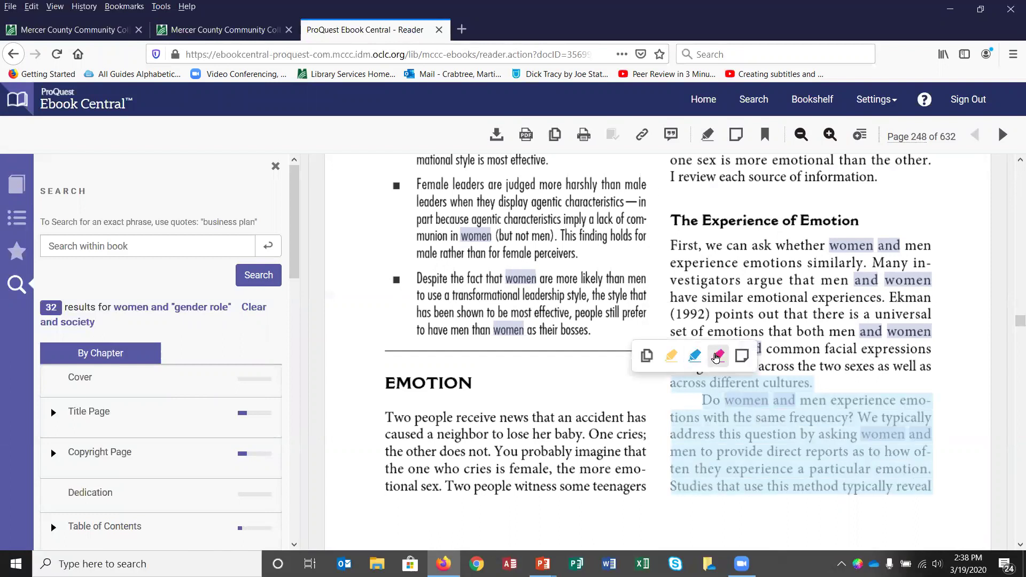
left_click(718, 355)
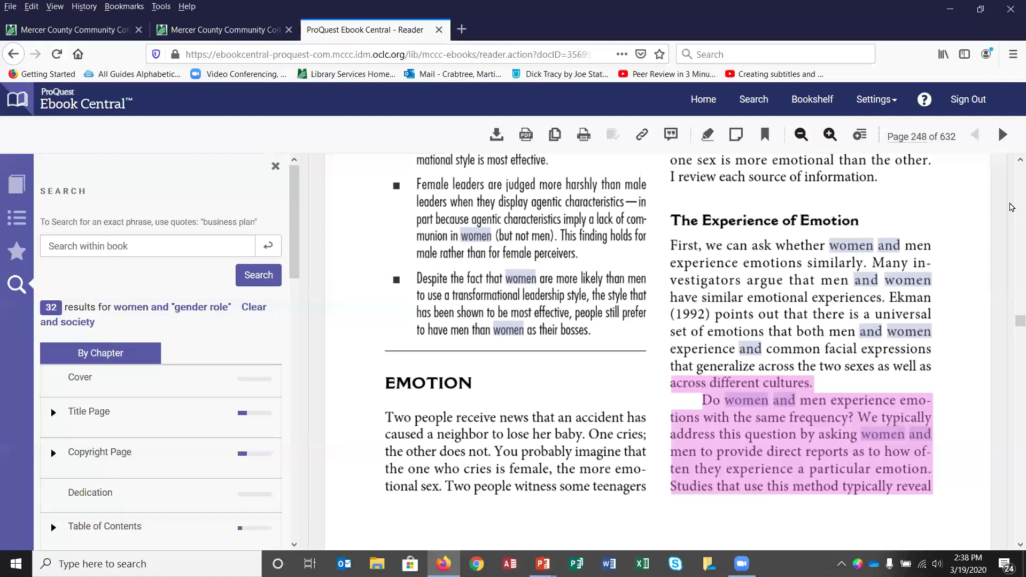
Step: On page 289, highlight the wives-and-friendships passage blue and the marital status passage yellow
left_click_drag(1020, 321, 1020, 344)
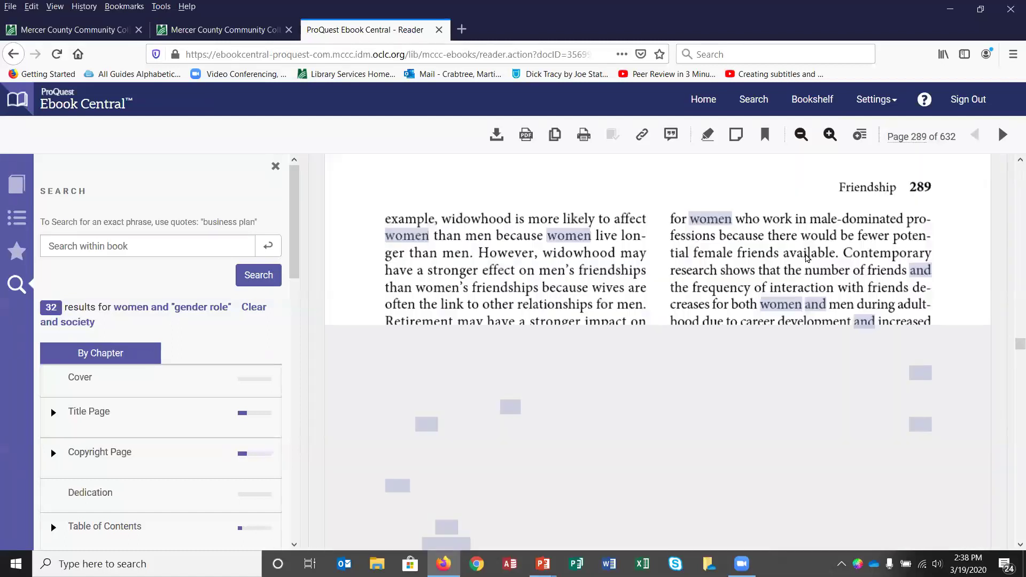
left_click_drag(492, 291, 527, 318)
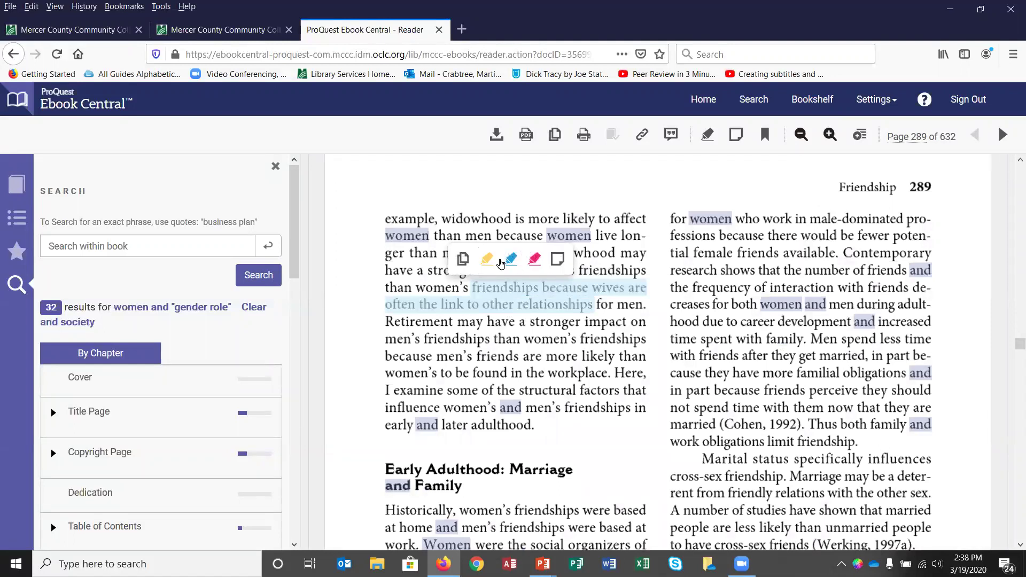
left_click(511, 259)
left_click_drag(798, 356, 858, 390)
left_click_drag(841, 426, 862, 459)
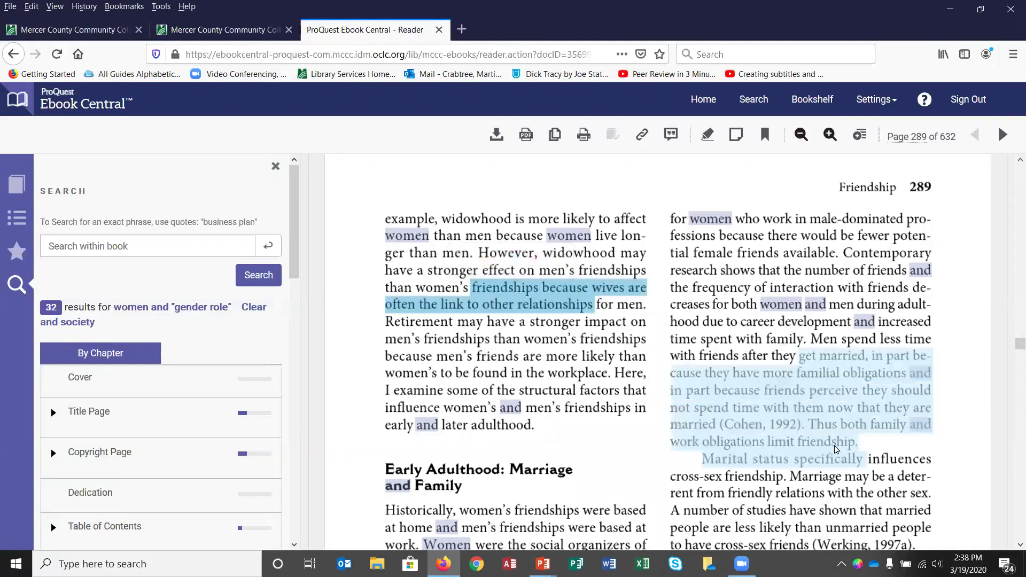
left_click(789, 329)
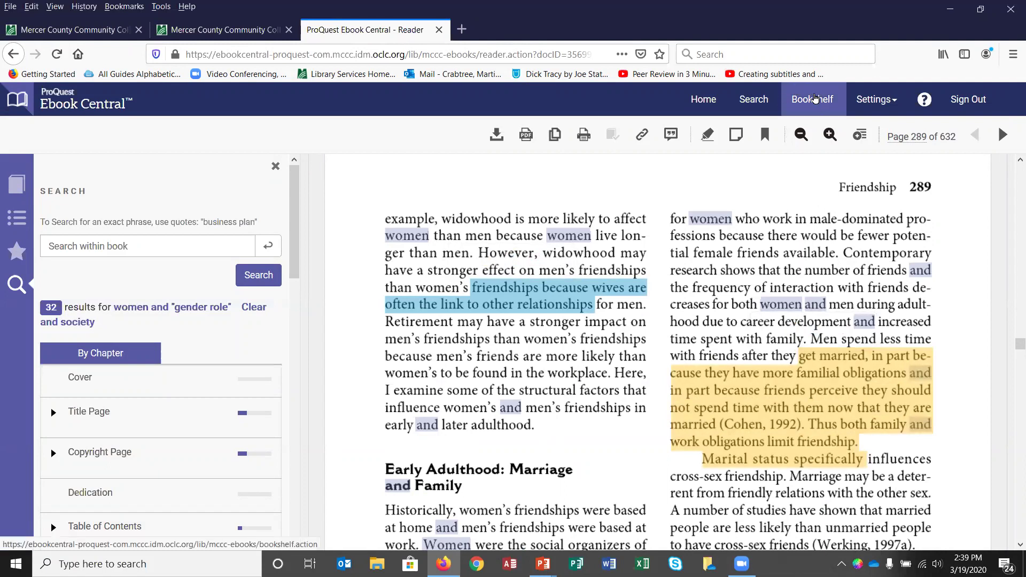
Step: Open Food Is Love: Advertising and Gender Roles in Modern America from the Bookshelf's Research folder
left_click(815, 100)
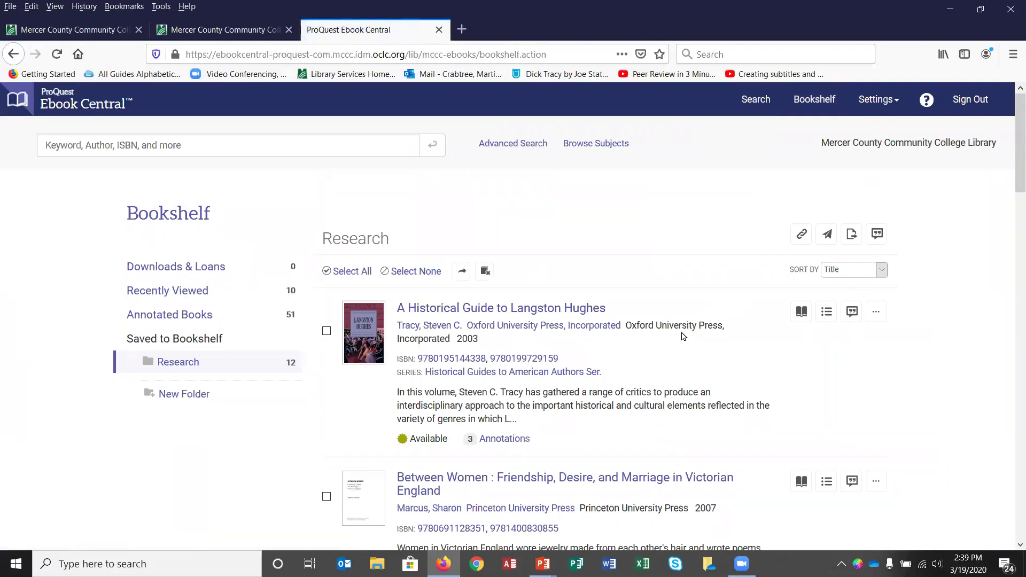
scroll(682, 336, "down", 6)
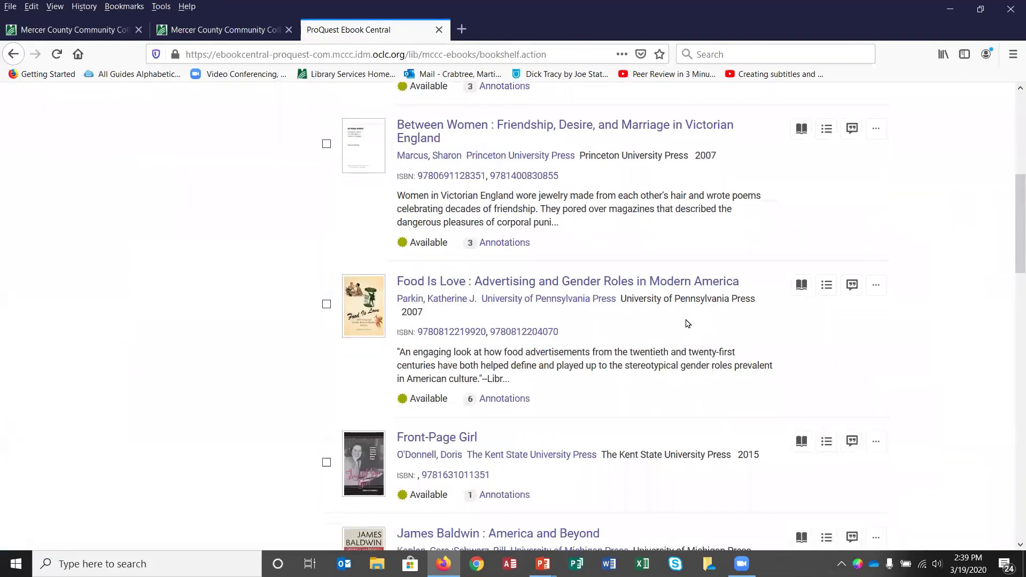
scroll(688, 323, "down", 1)
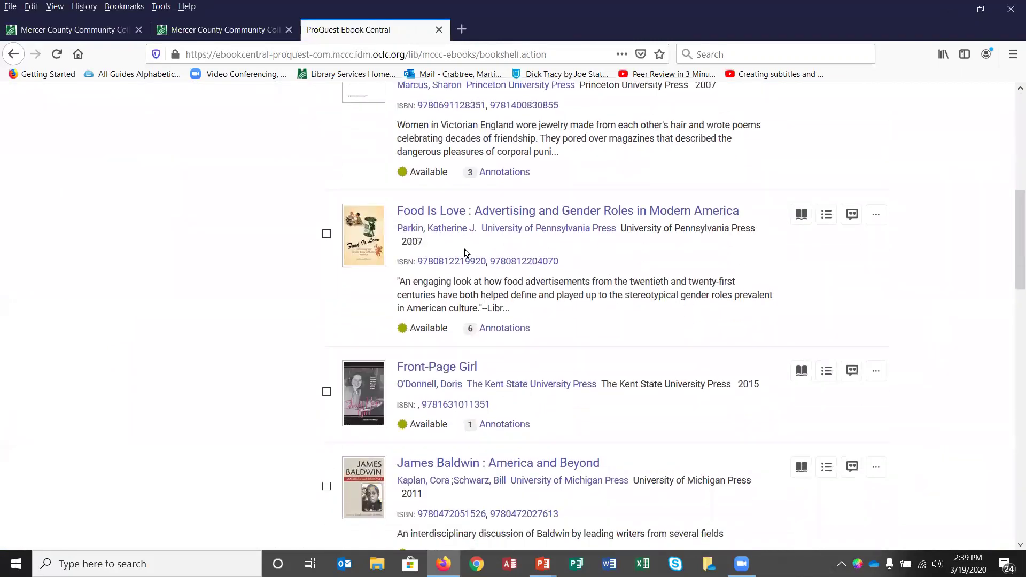
left_click(575, 215)
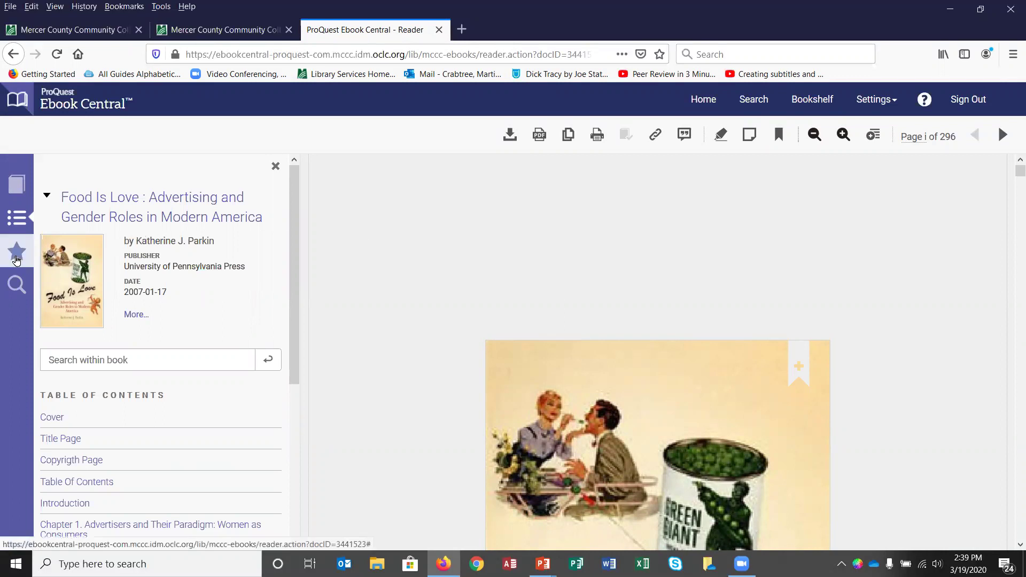
Step: Show Food Is Love's saved annotations, expand Chapter 4, and jump to the page 154 highlight
left_click(16, 259)
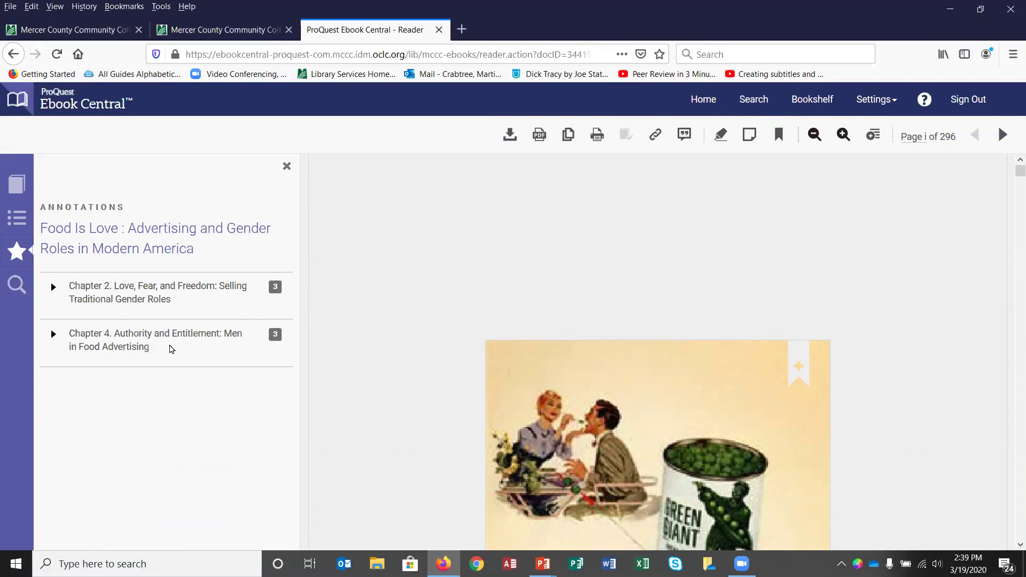
left_click(54, 335)
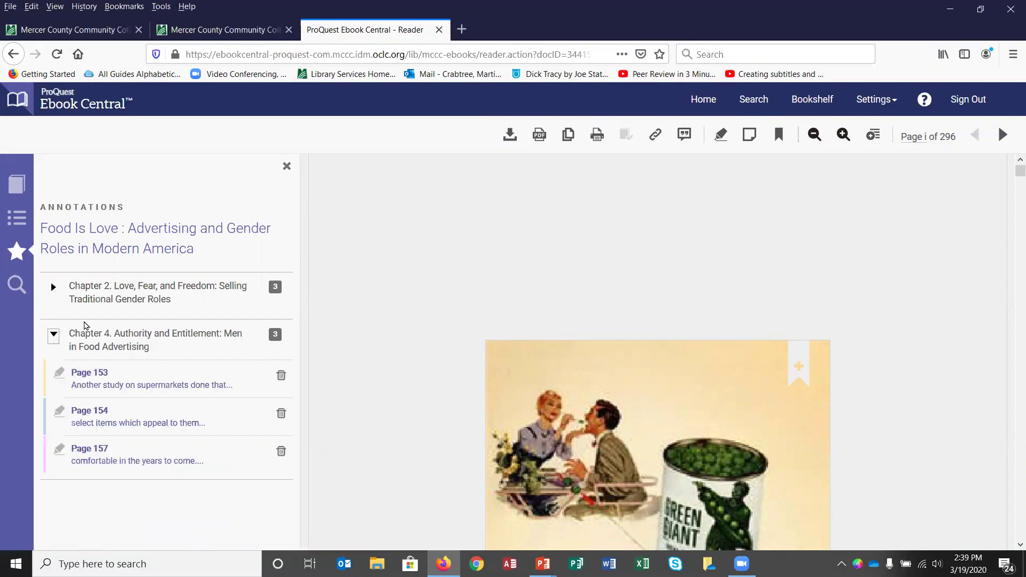
left_click(96, 415)
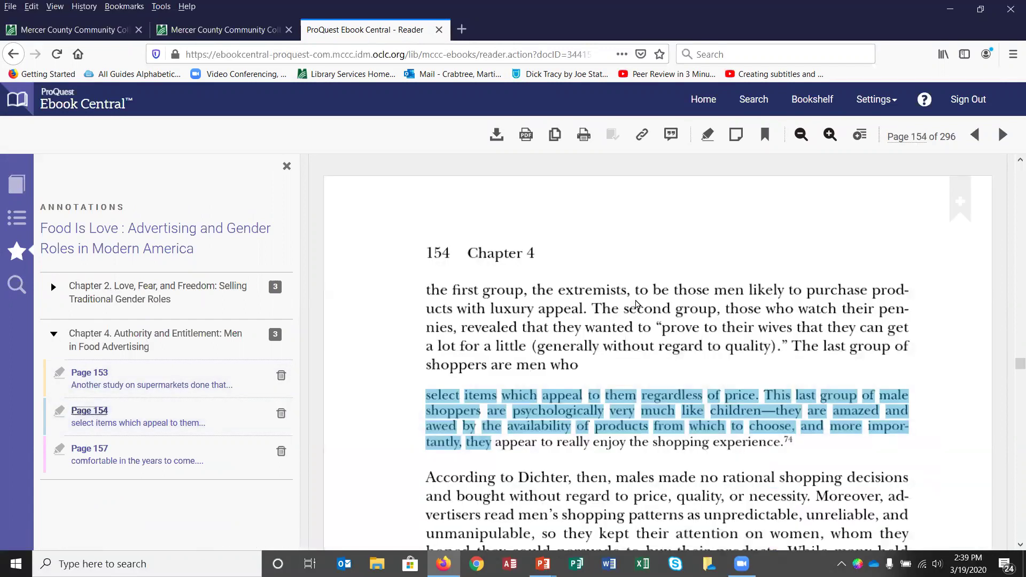
scroll(576, 404, "down", 2)
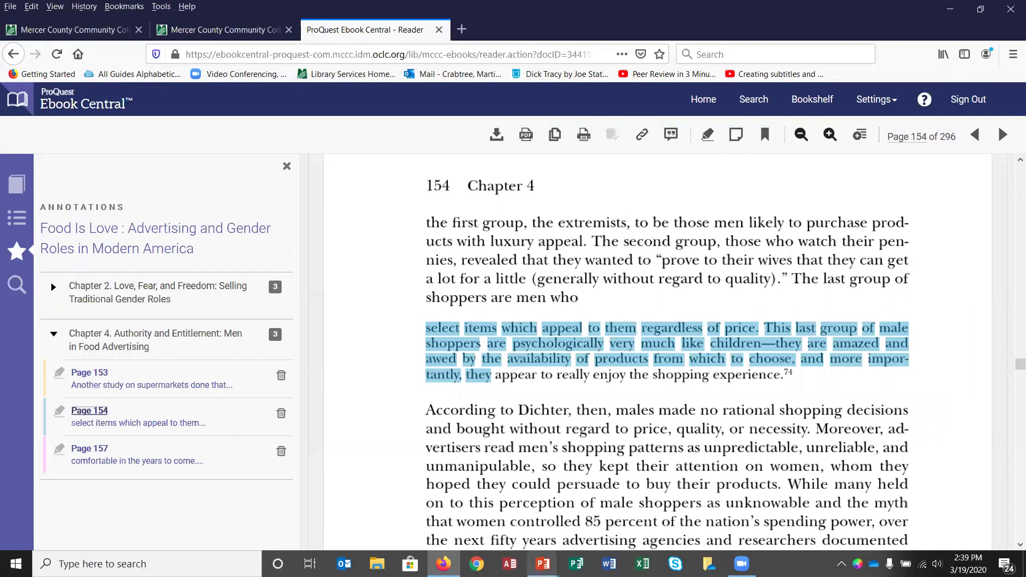
Step: Return to the 'Using Ebook Central' PowerPoint slide show and advance to its final slide
mouse_move(542, 564)
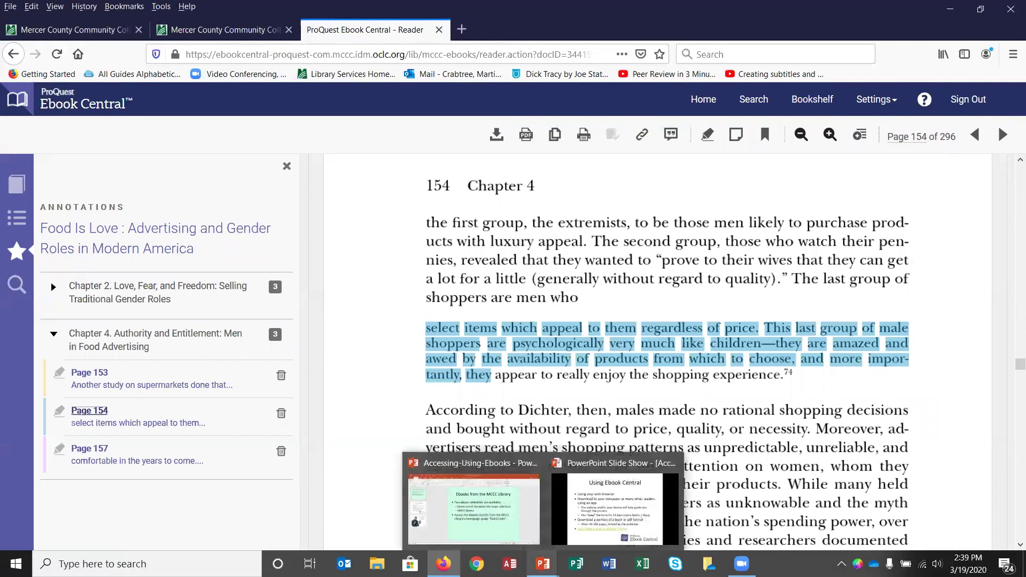
key("alt+Tab")
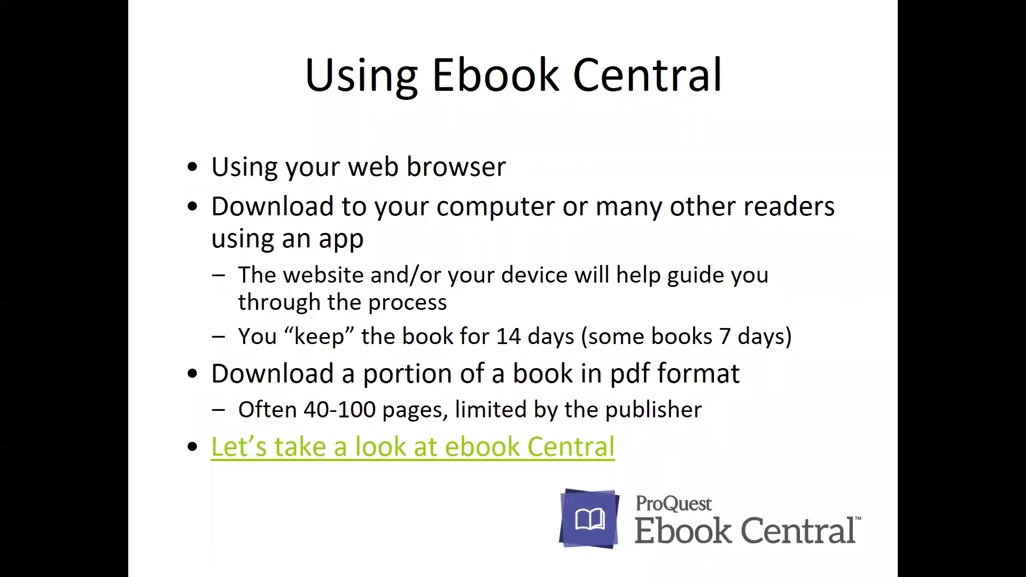
key("Right")
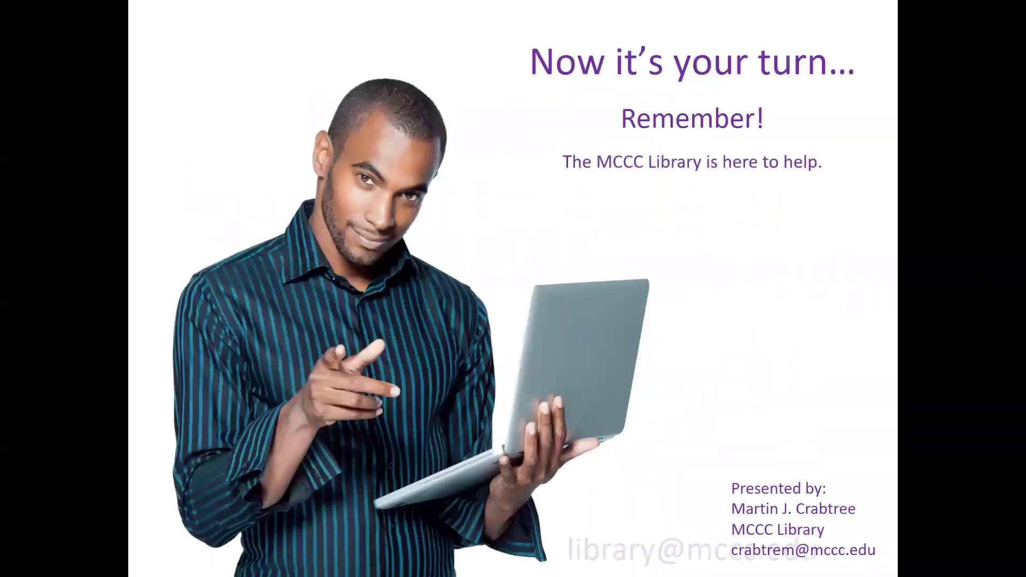